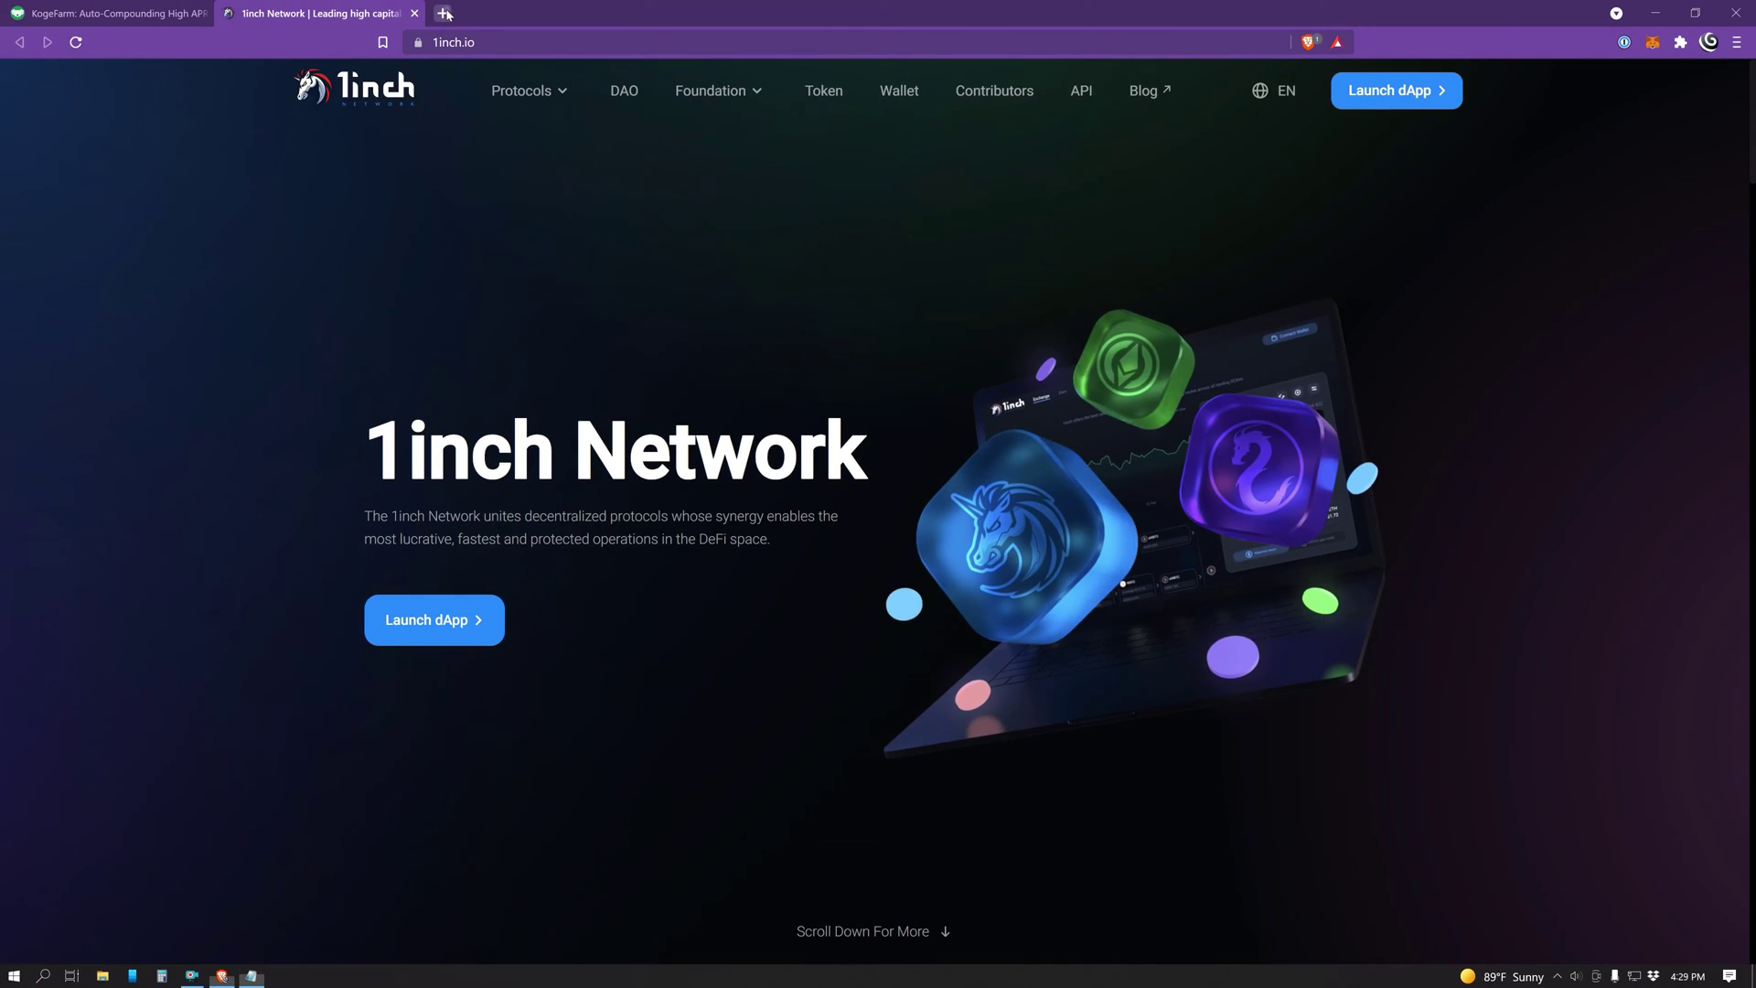
- Open quickswap.exchange in a new tab, return to 1inch, and check MetaMask's 2.952 MATIC balance
{"action": "key", "text": "ctrl+t"}
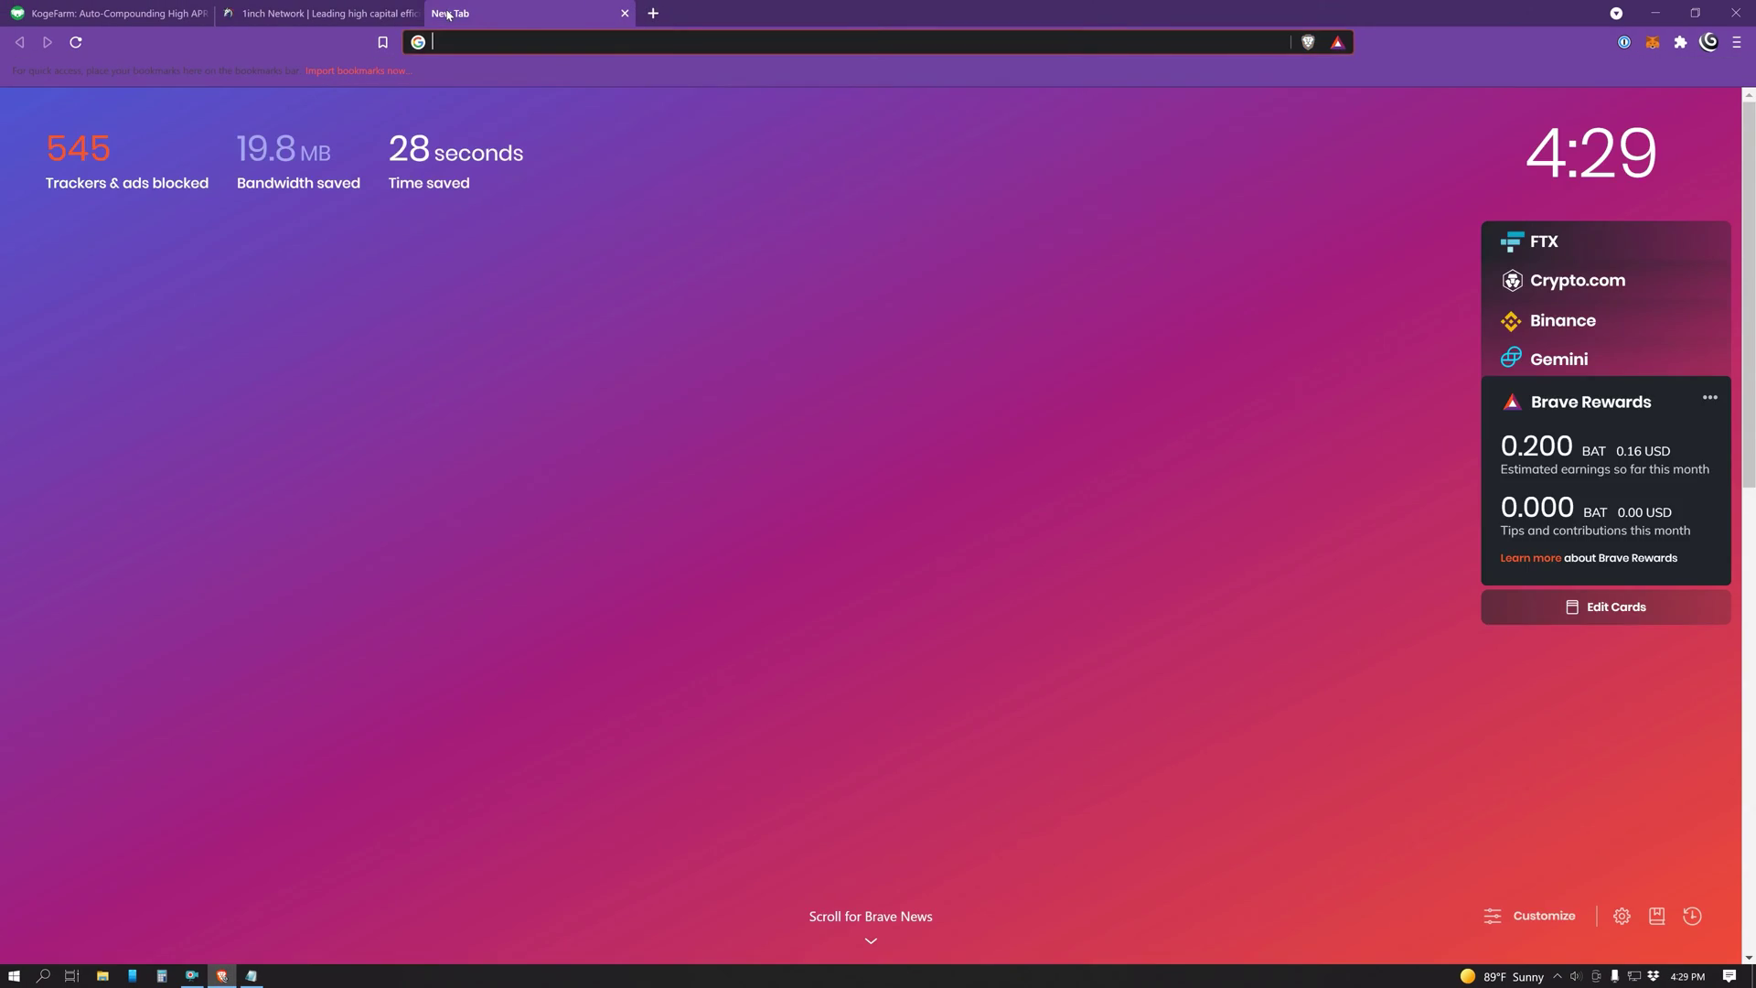
{"action": "type", "text": "quickswap.exchange/#/swap"}
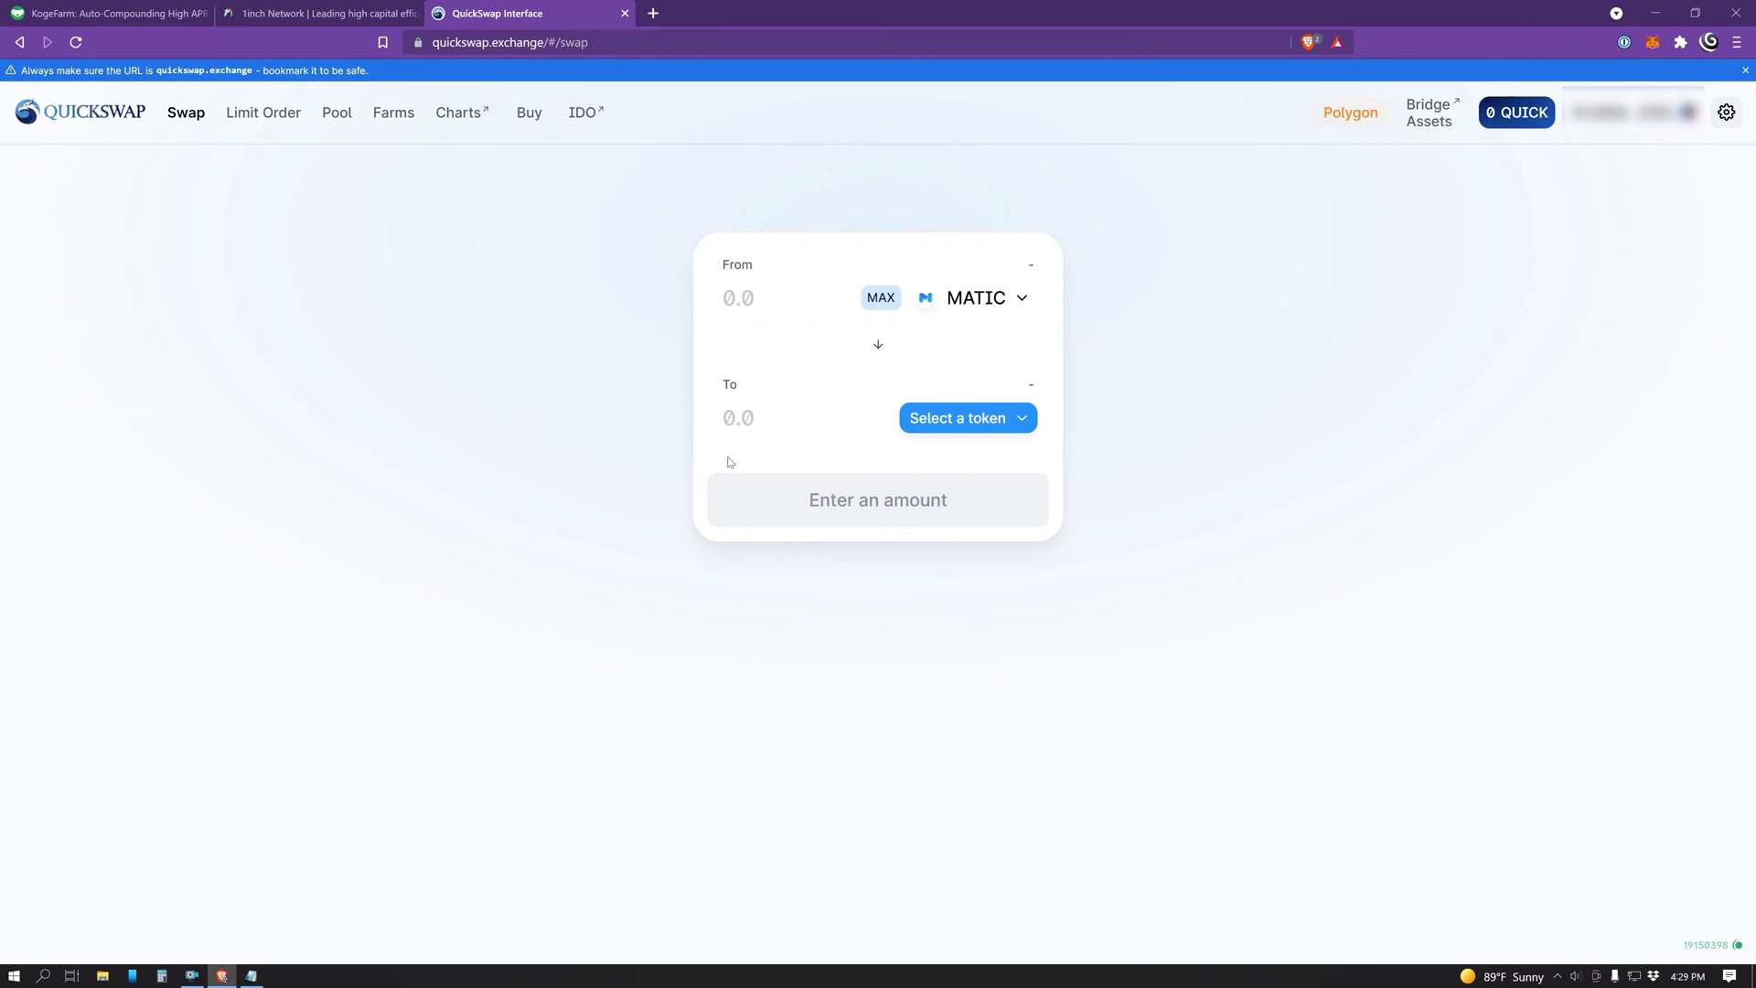
{"action": "left_click", "coordinate": [311, 14]}
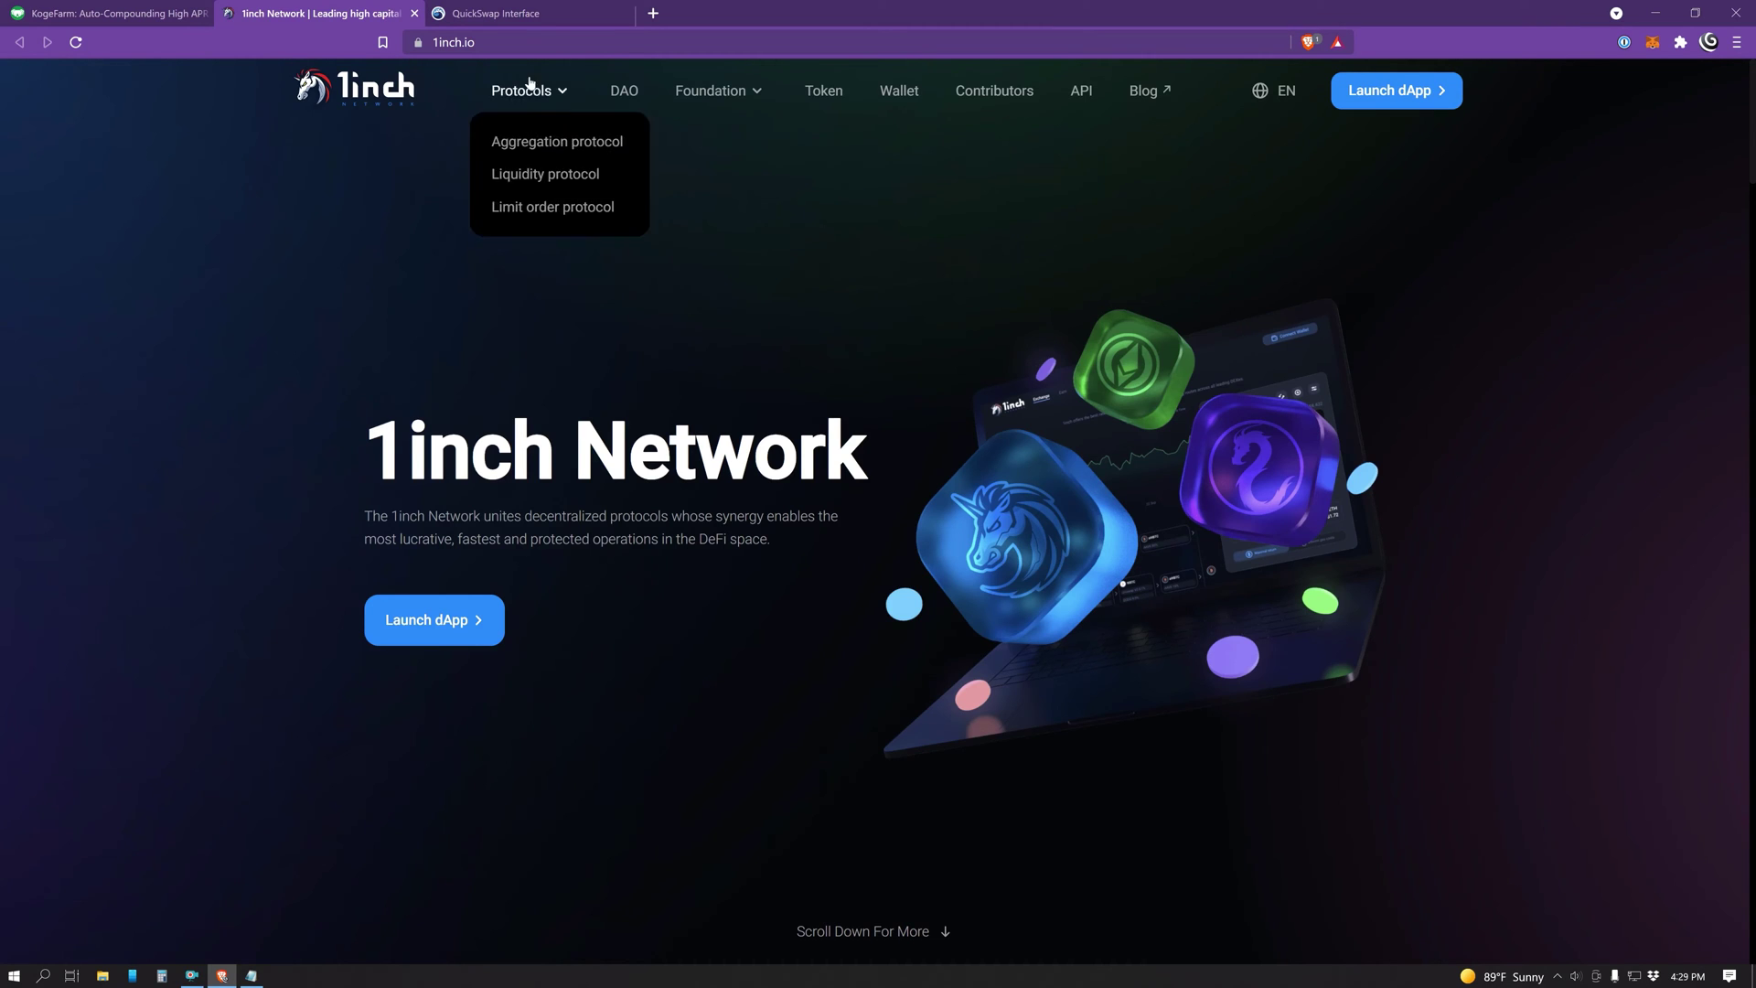
{"action": "left_click", "coordinate": [519, 15]}
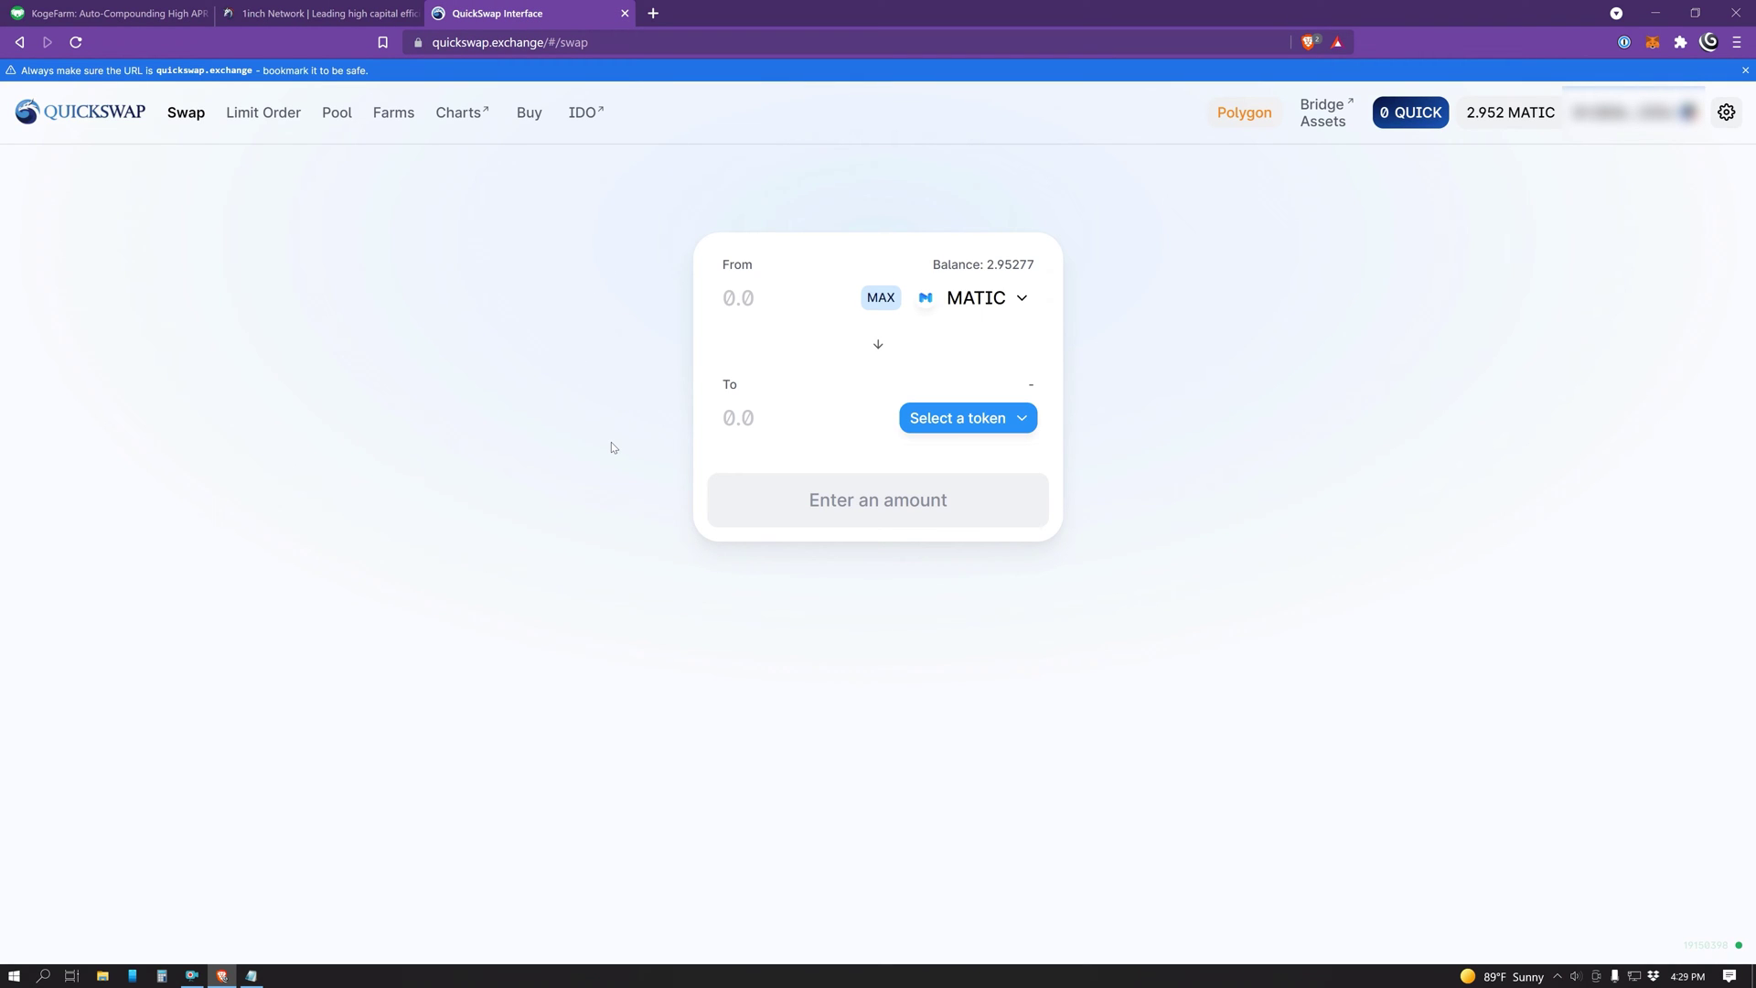
{"action": "left_click", "coordinate": [354, 18]}
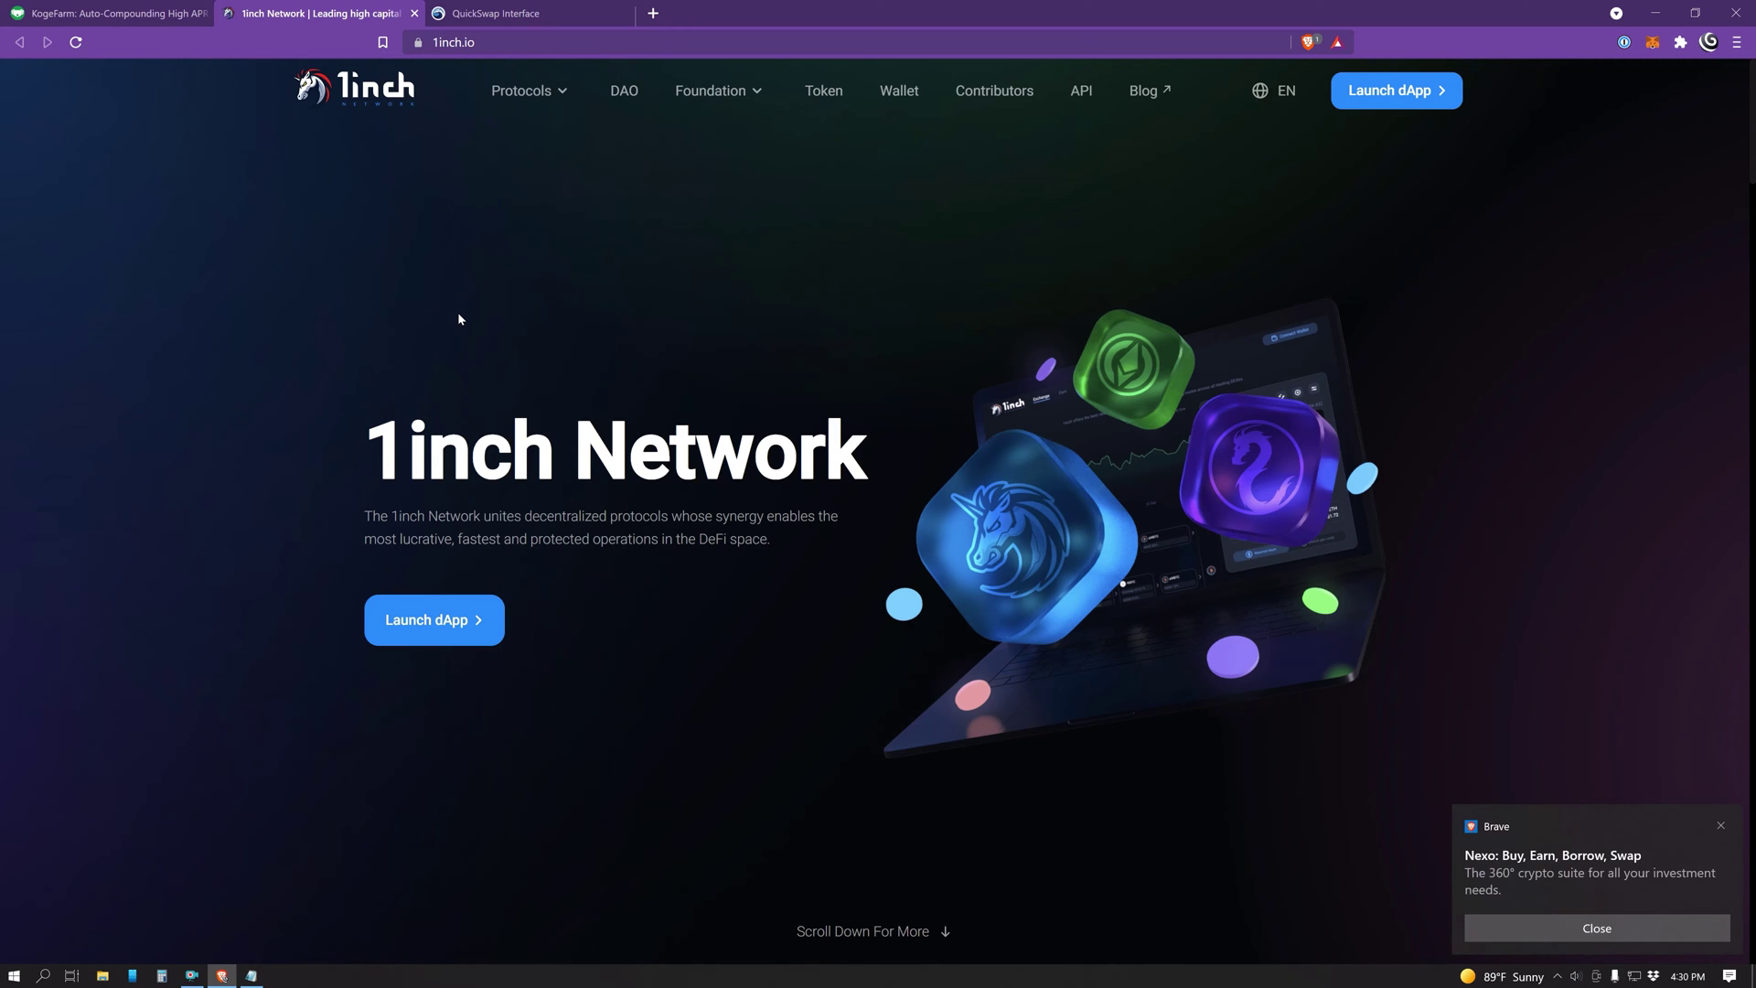
{"action": "left_click", "coordinate": [1652, 42]}
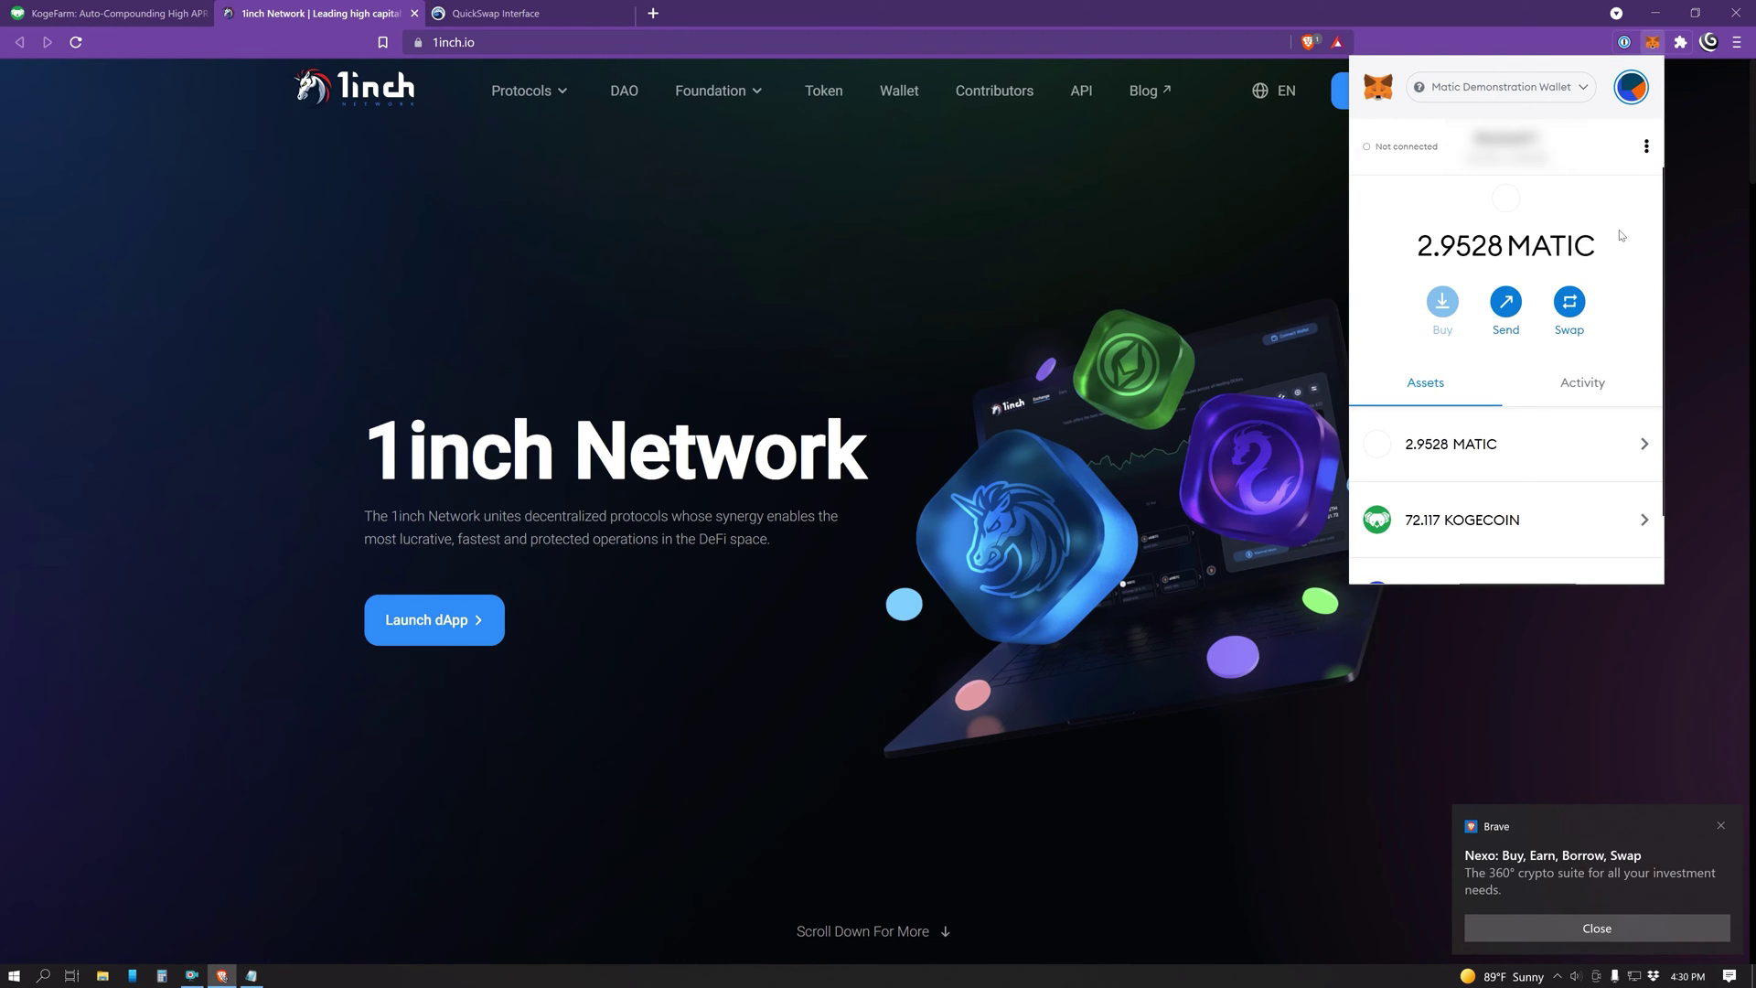
- Bring up MetaMask's Matic Demonstration Wallet network details under Settings > Networks
{"action": "left_click", "coordinate": [1632, 87]}
{"action": "left_click", "coordinate": [1489, 416]}
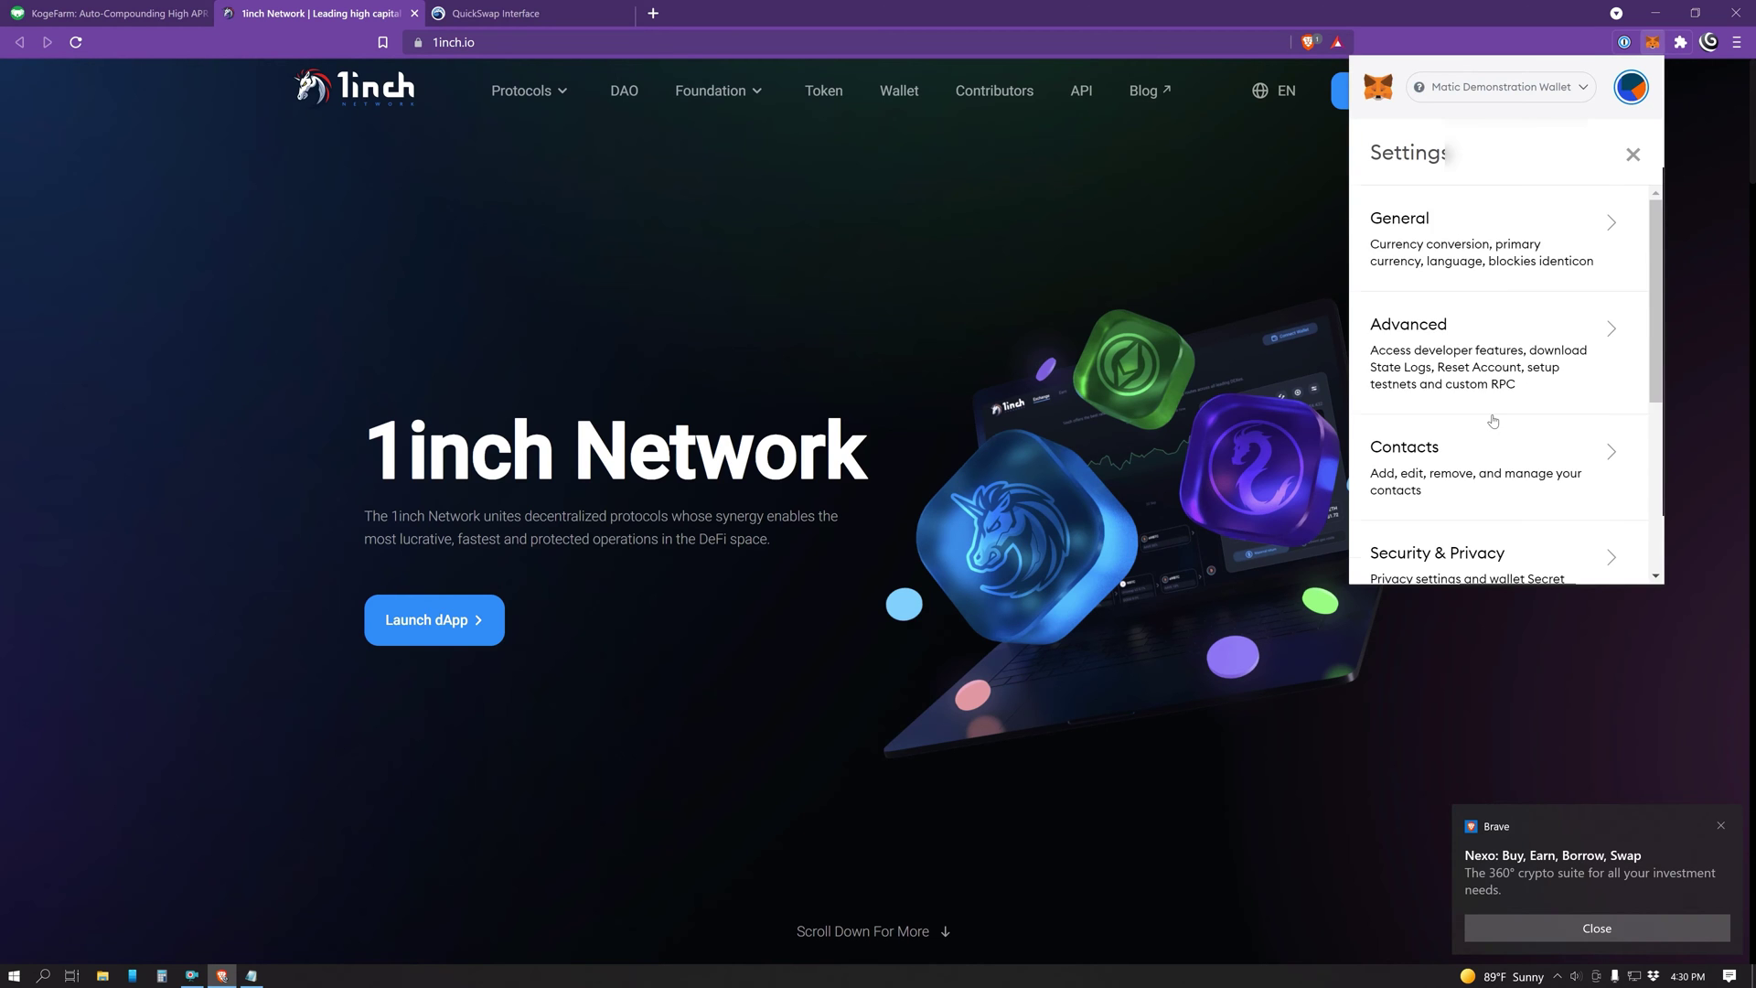
{"action": "scroll", "coordinate": [1555, 439], "scroll_direction": "down", "scroll_amount": 2}
{"action": "scroll", "coordinate": [1567, 446], "scroll_direction": "down", "scroll_amount": 3}
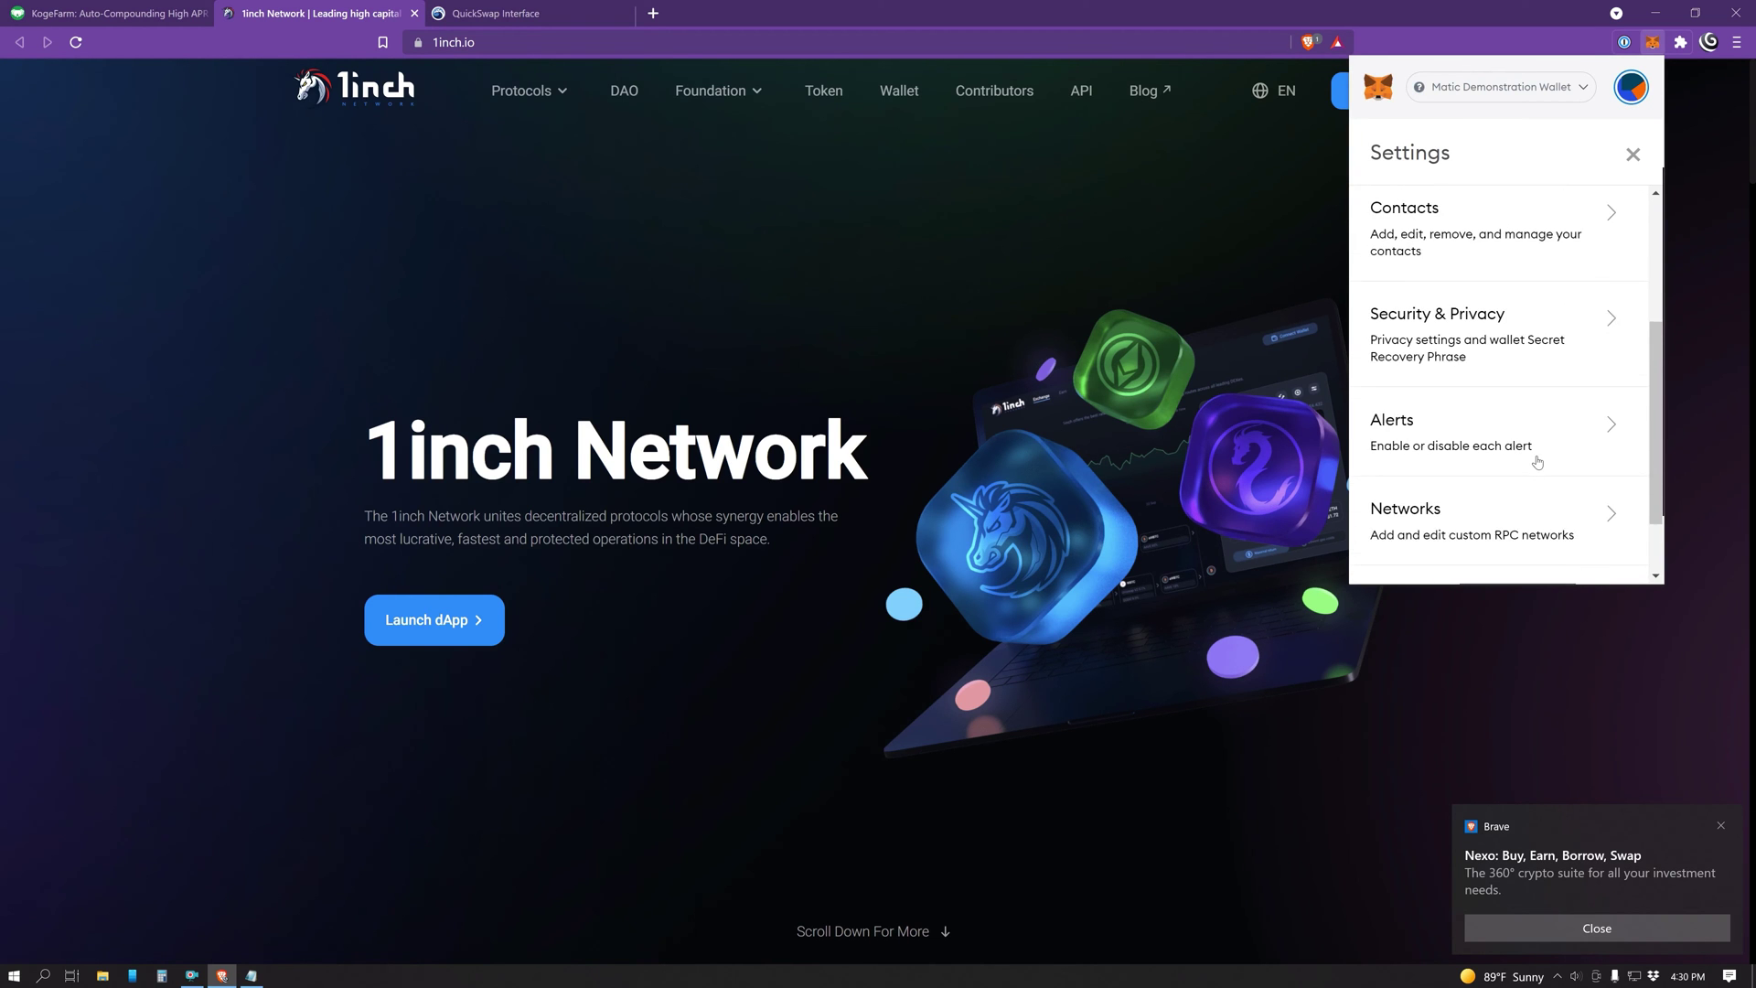
{"action": "left_click", "coordinate": [1518, 453]}
{"action": "scroll", "coordinate": [1518, 457], "scroll_direction": "down", "scroll_amount": 2}
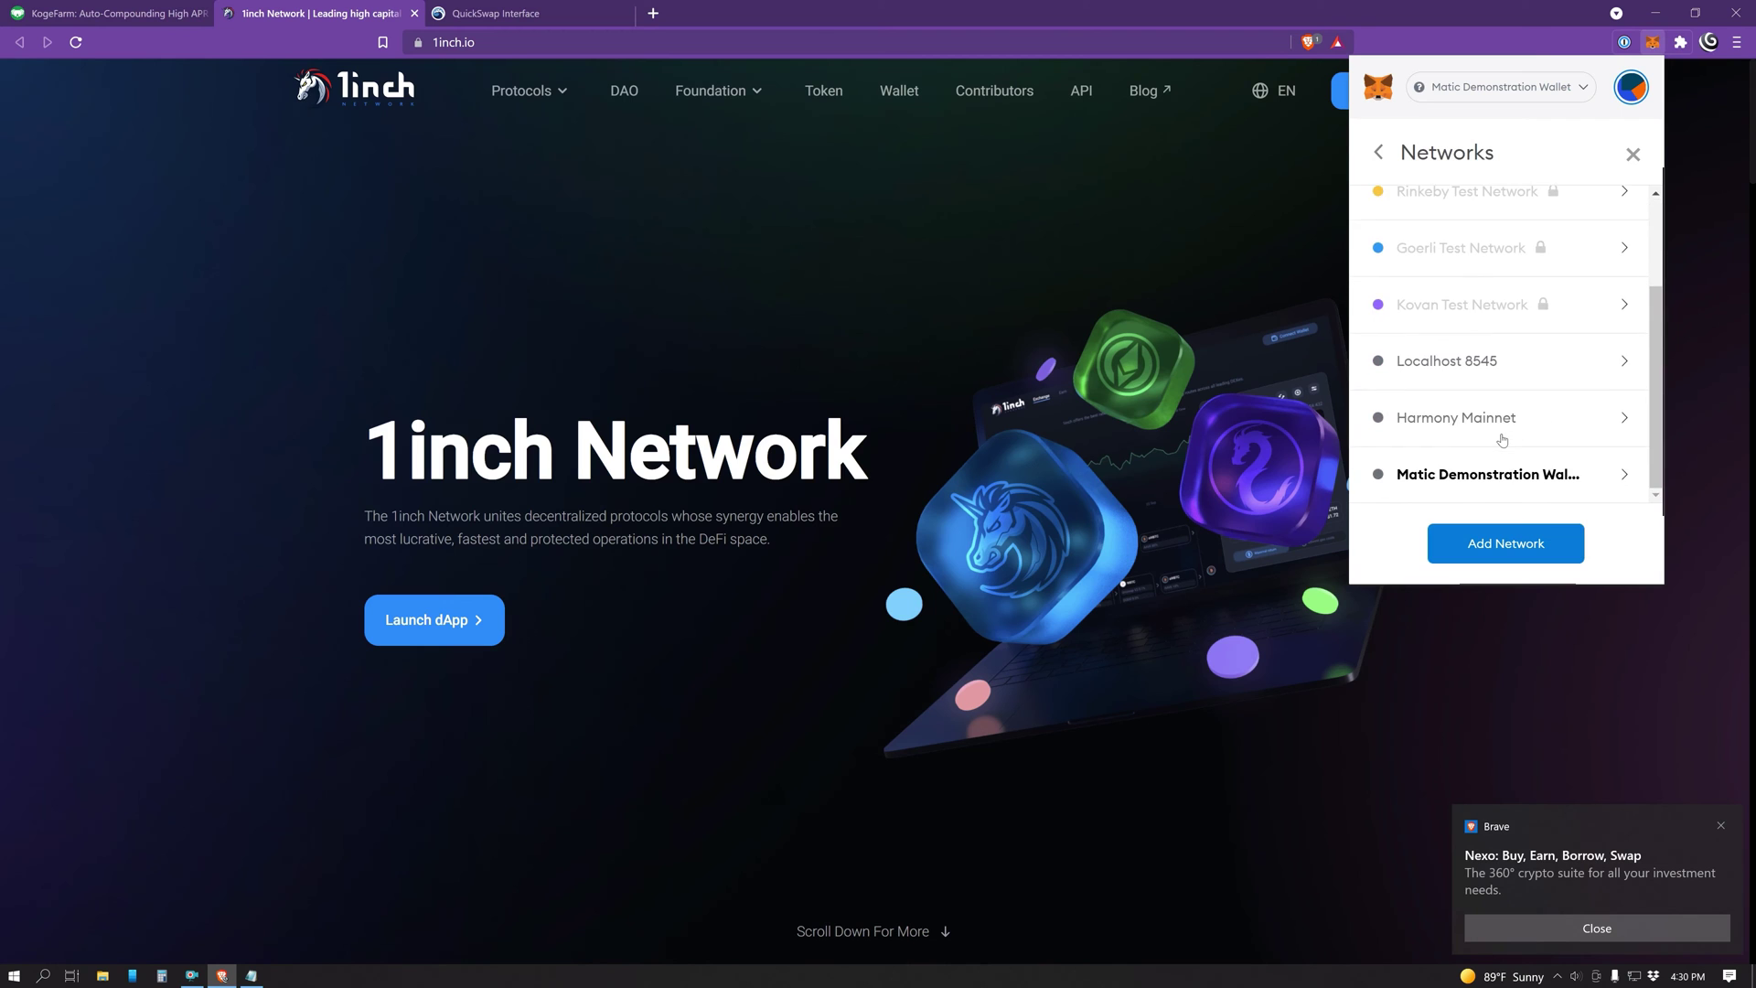
{"action": "left_click", "coordinate": [1502, 481]}
{"action": "scroll", "coordinate": [1513, 390], "scroll_direction": "down", "scroll_amount": 2}
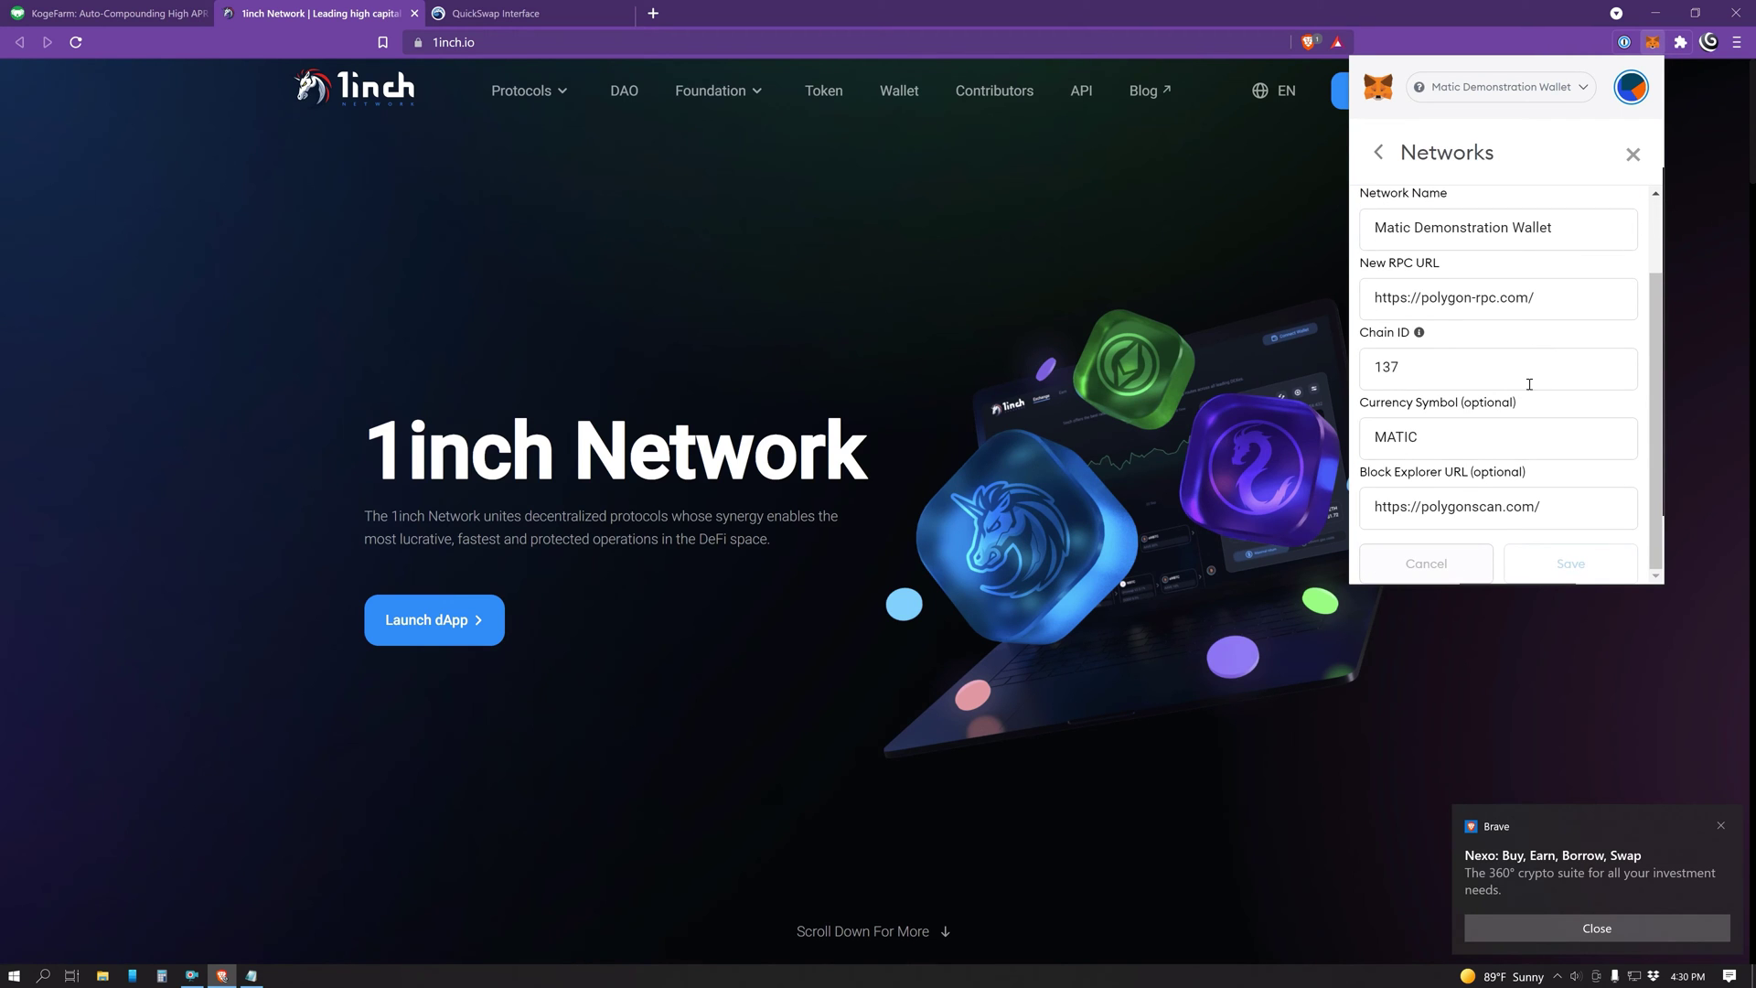
{"action": "left_click", "coordinate": [1548, 298]}
{"action": "left_click_drag", "start_coordinate": [1548, 297], "coordinate": [1369, 308]}
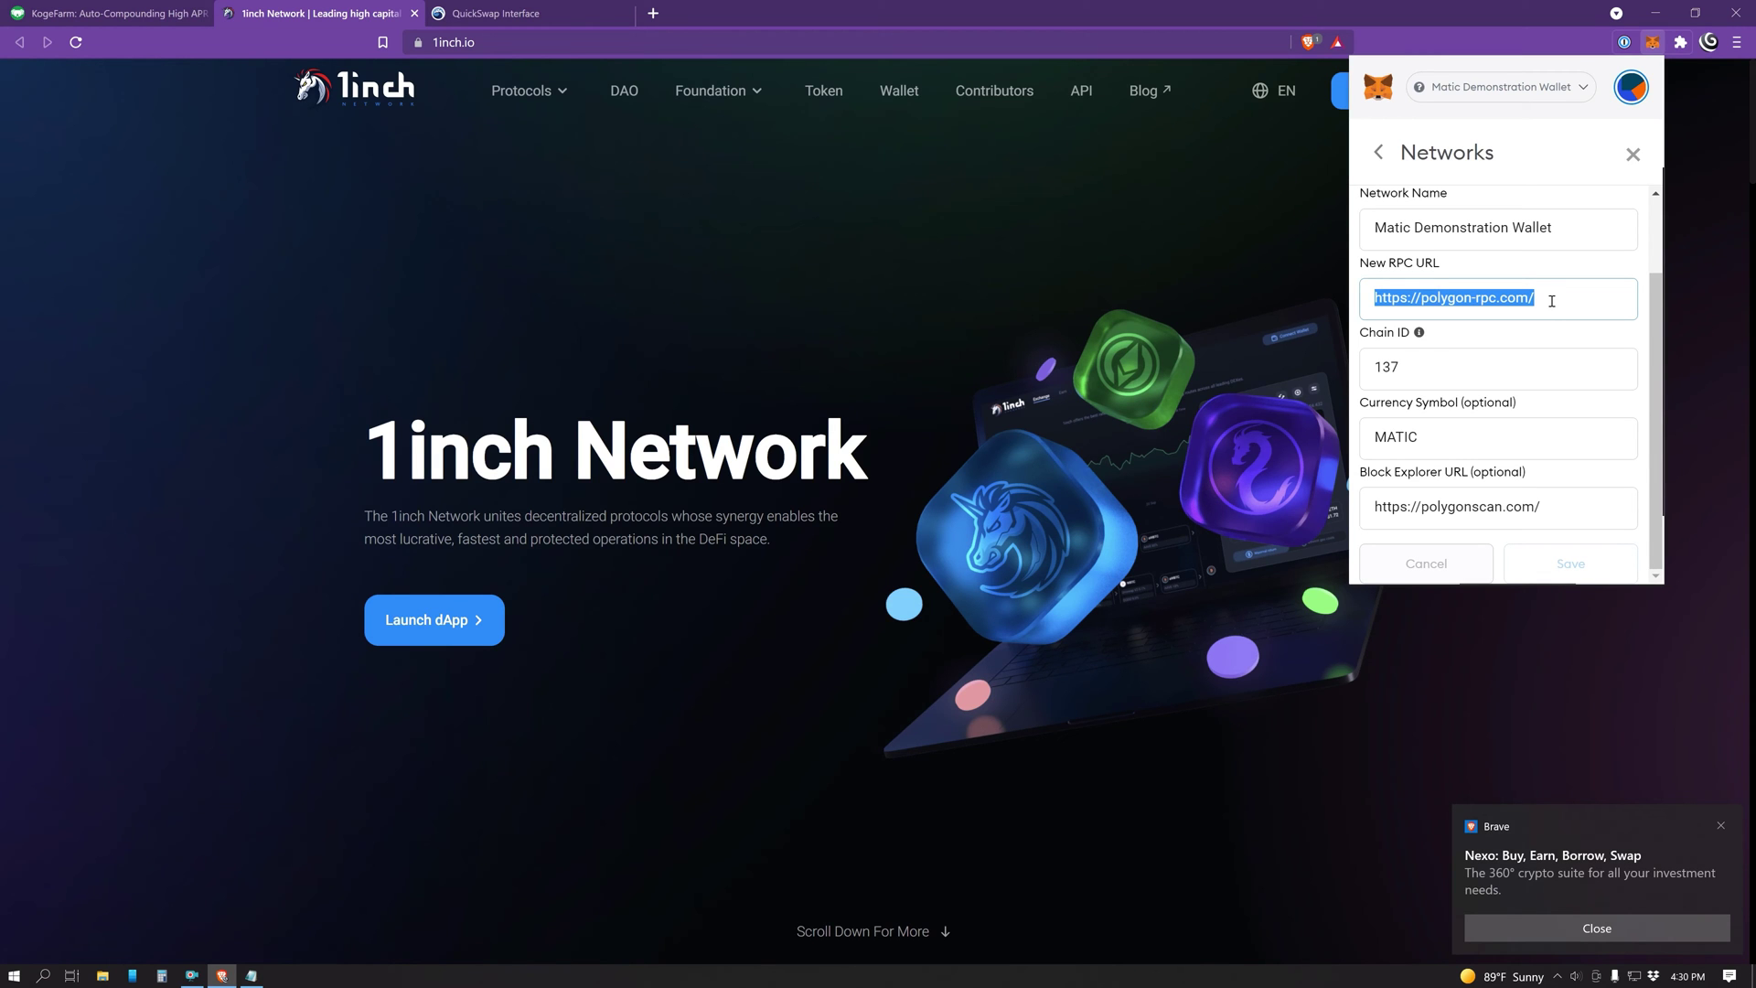
{"action": "left_click", "coordinate": [653, 13]}
{"action": "type", "text": "matic"}
{"action": "key", "text": "Return"}
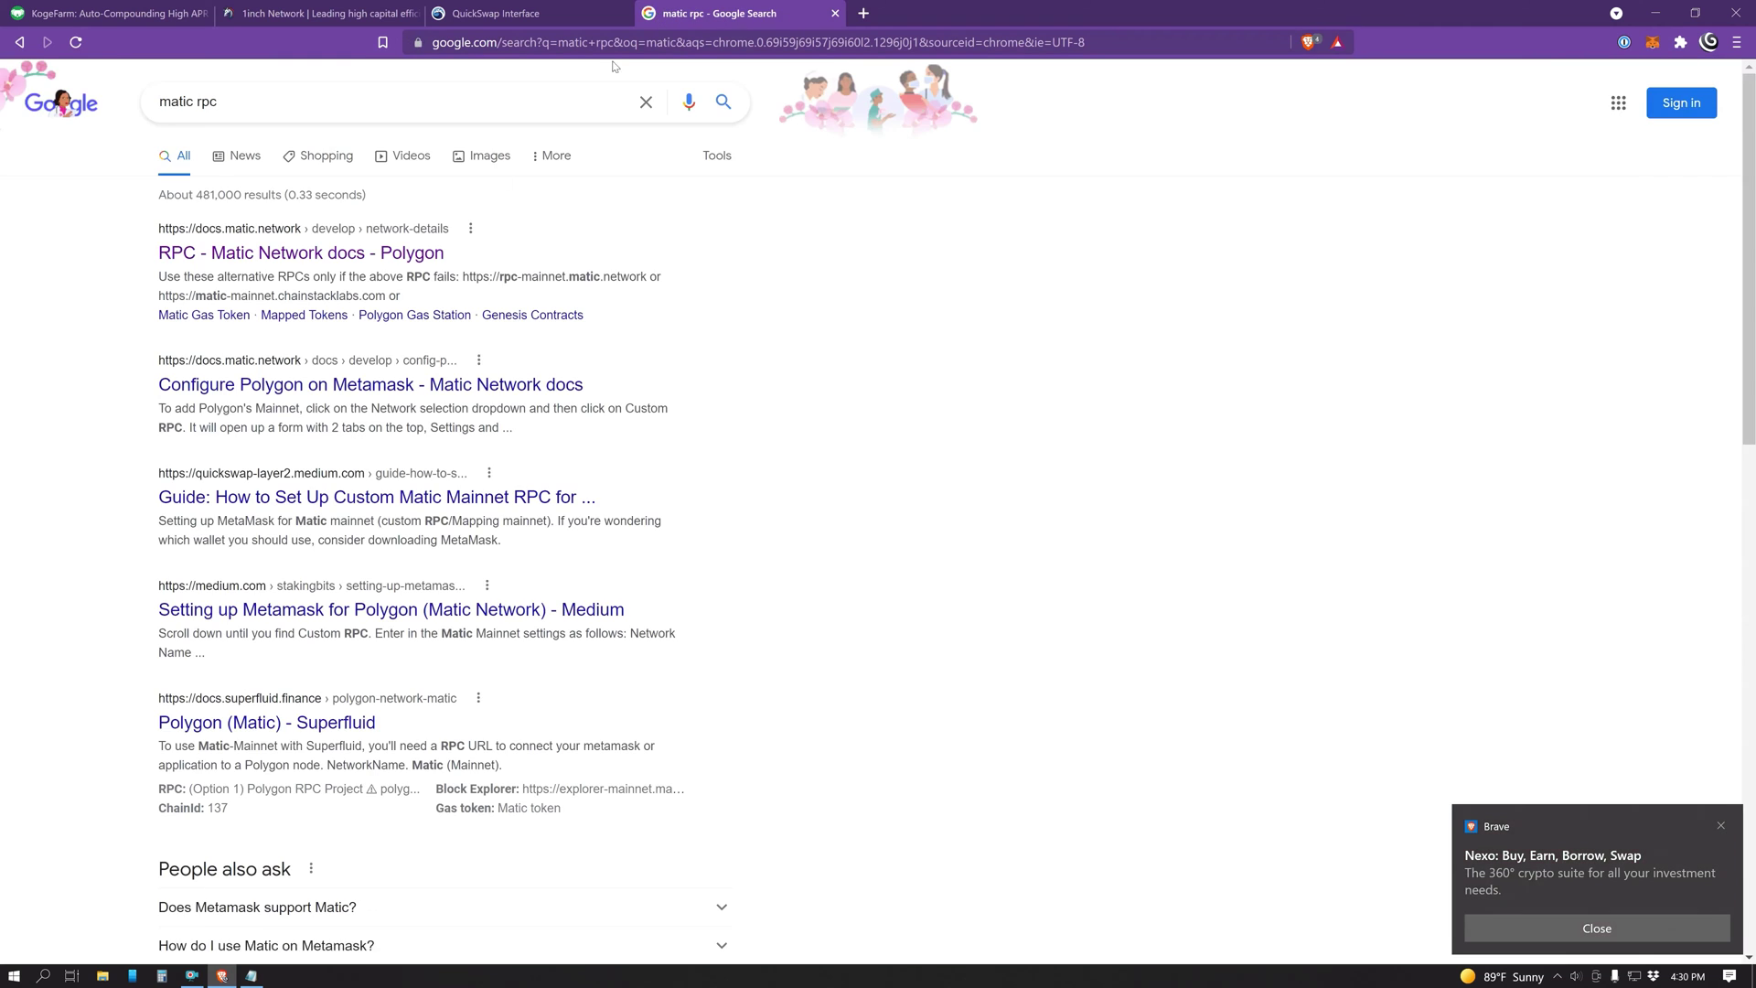
{"action": "left_click", "coordinate": [311, 252]}
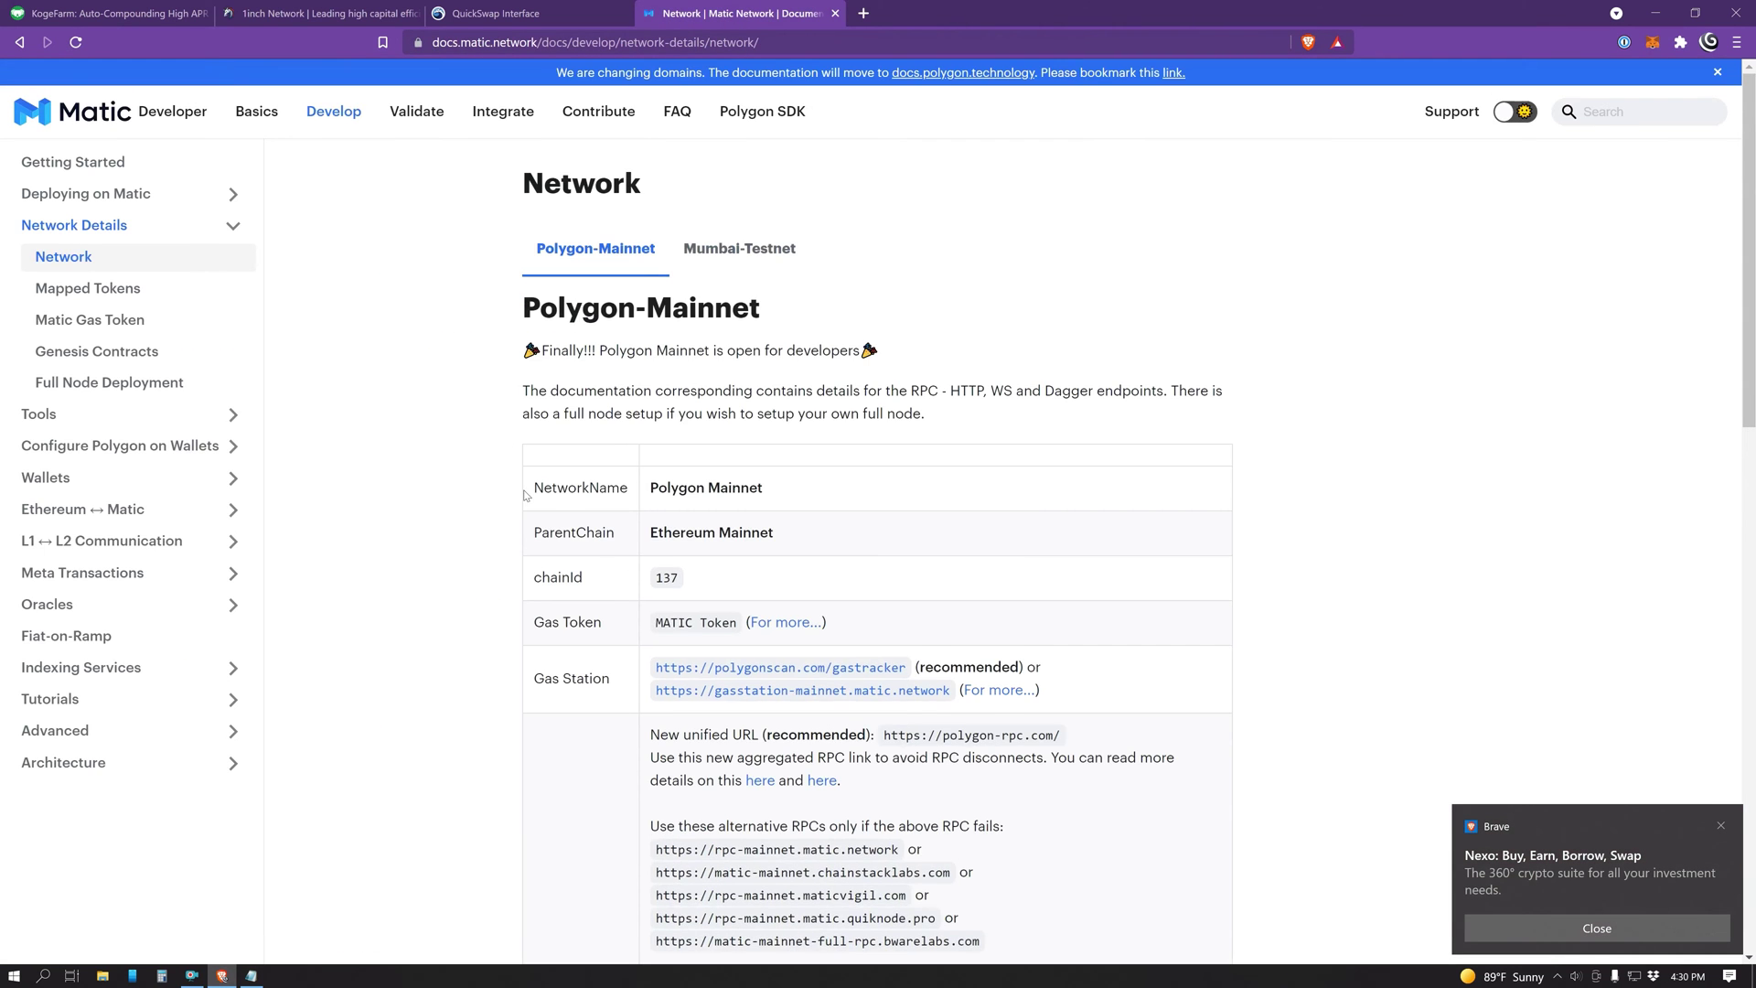
{"action": "scroll", "coordinate": [471, 611], "scroll_direction": "down", "scroll_amount": 5}
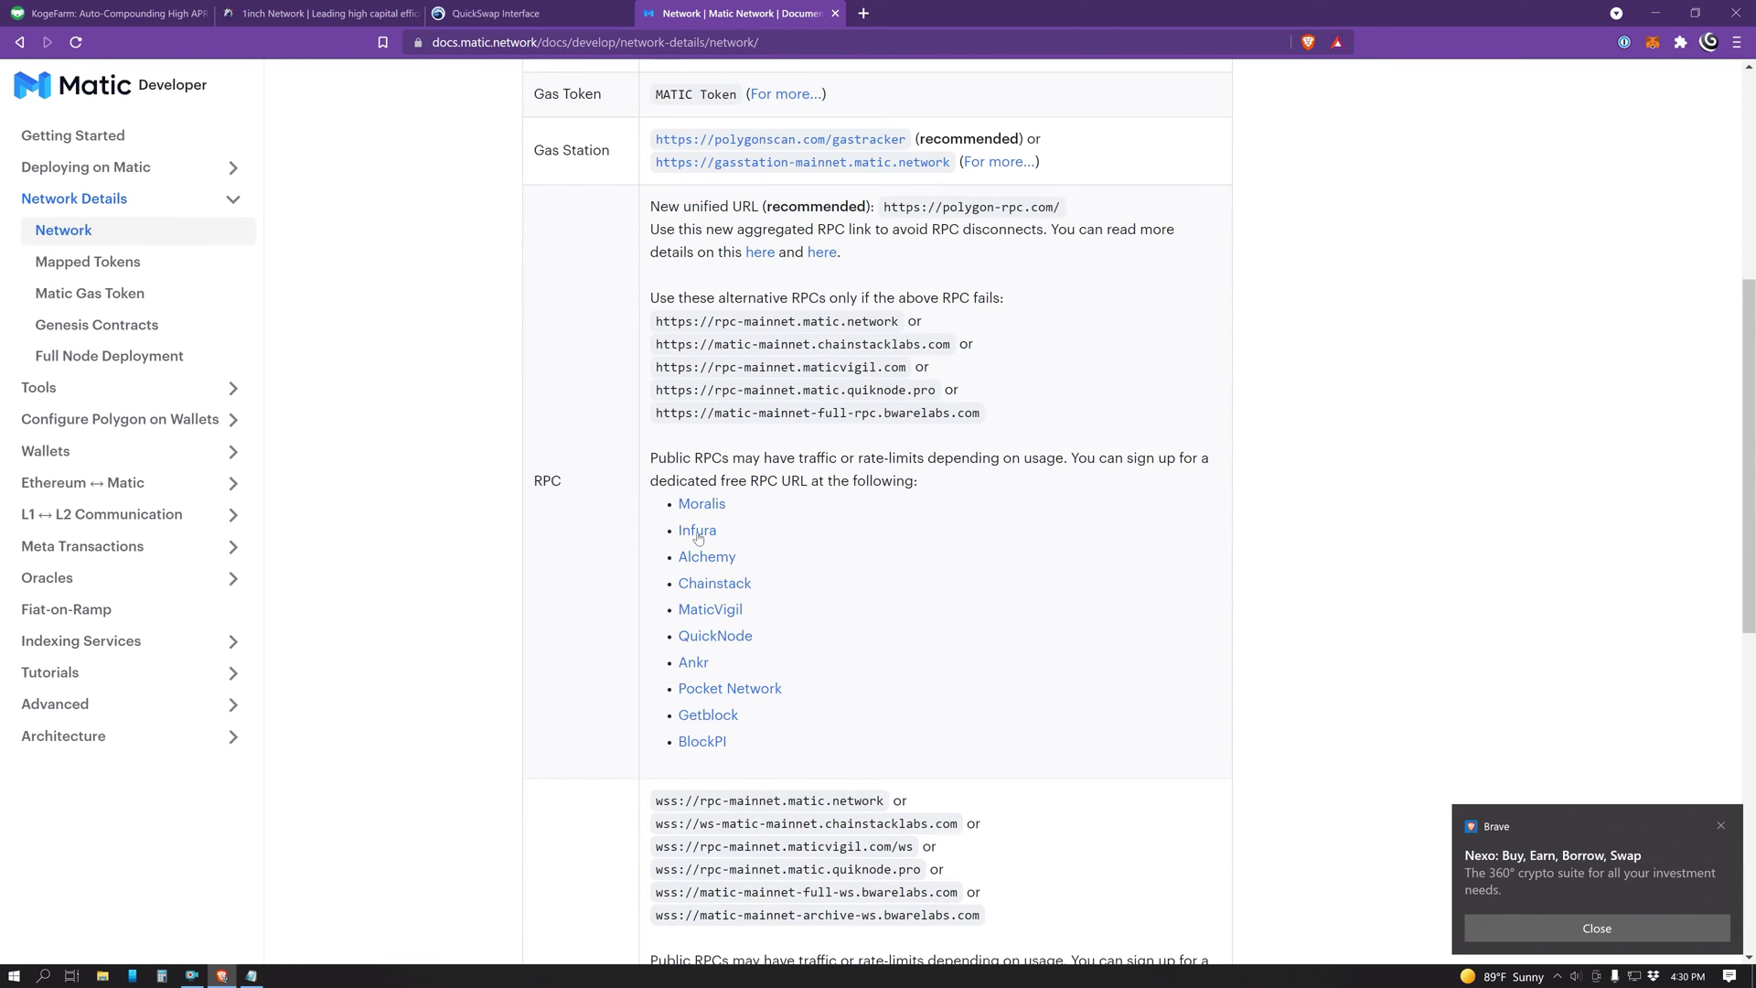
{"action": "scroll", "coordinate": [768, 430], "scroll_direction": "up", "scroll_amount": 1}
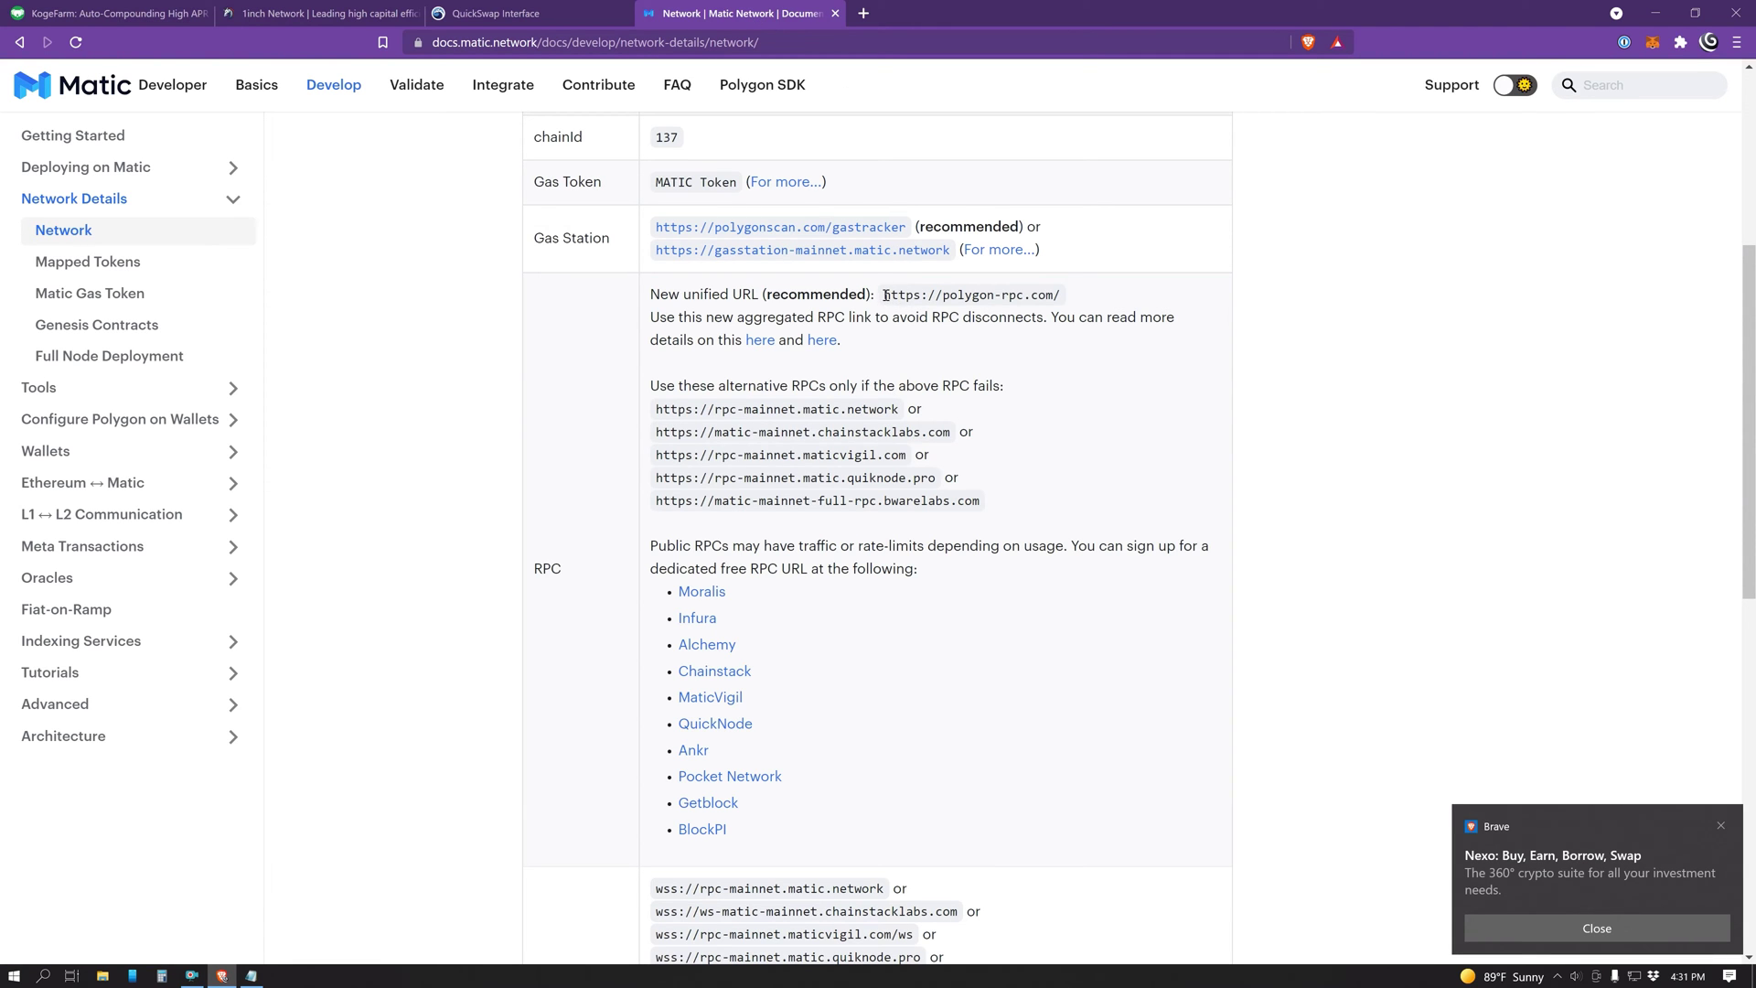
{"action": "left_click_drag", "start_coordinate": [884, 295], "coordinate": [1061, 294]}
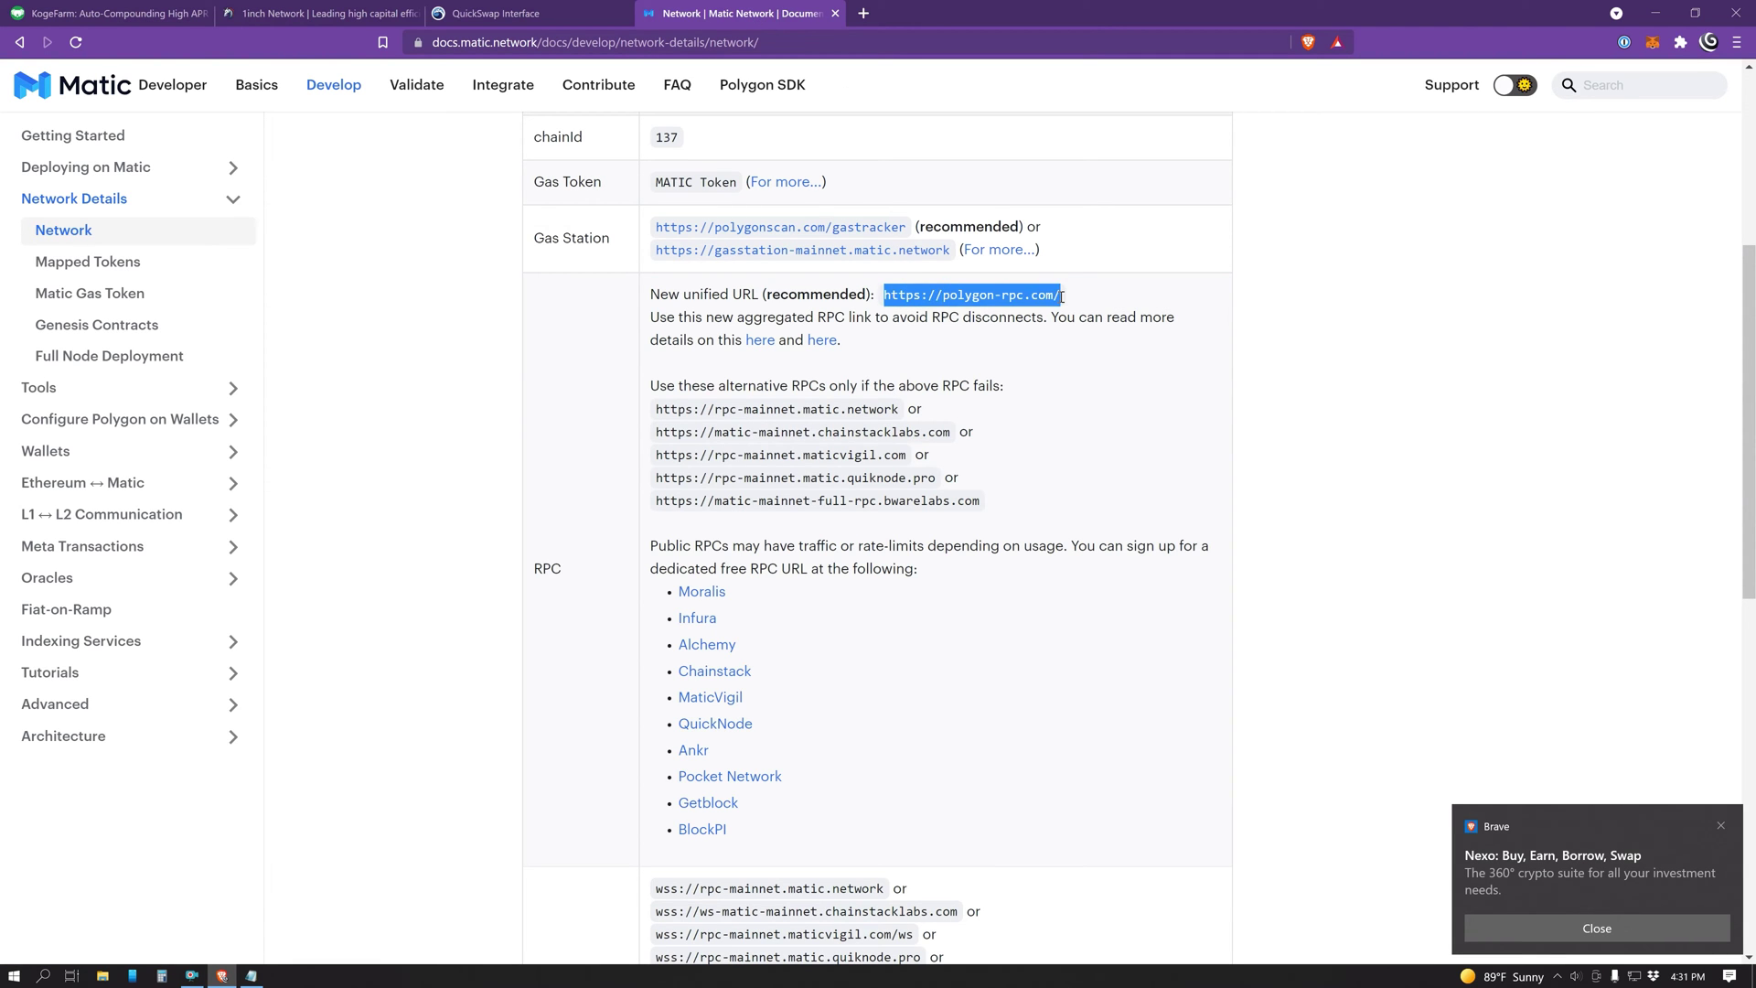
{"action": "left_click", "coordinate": [302, 13]}
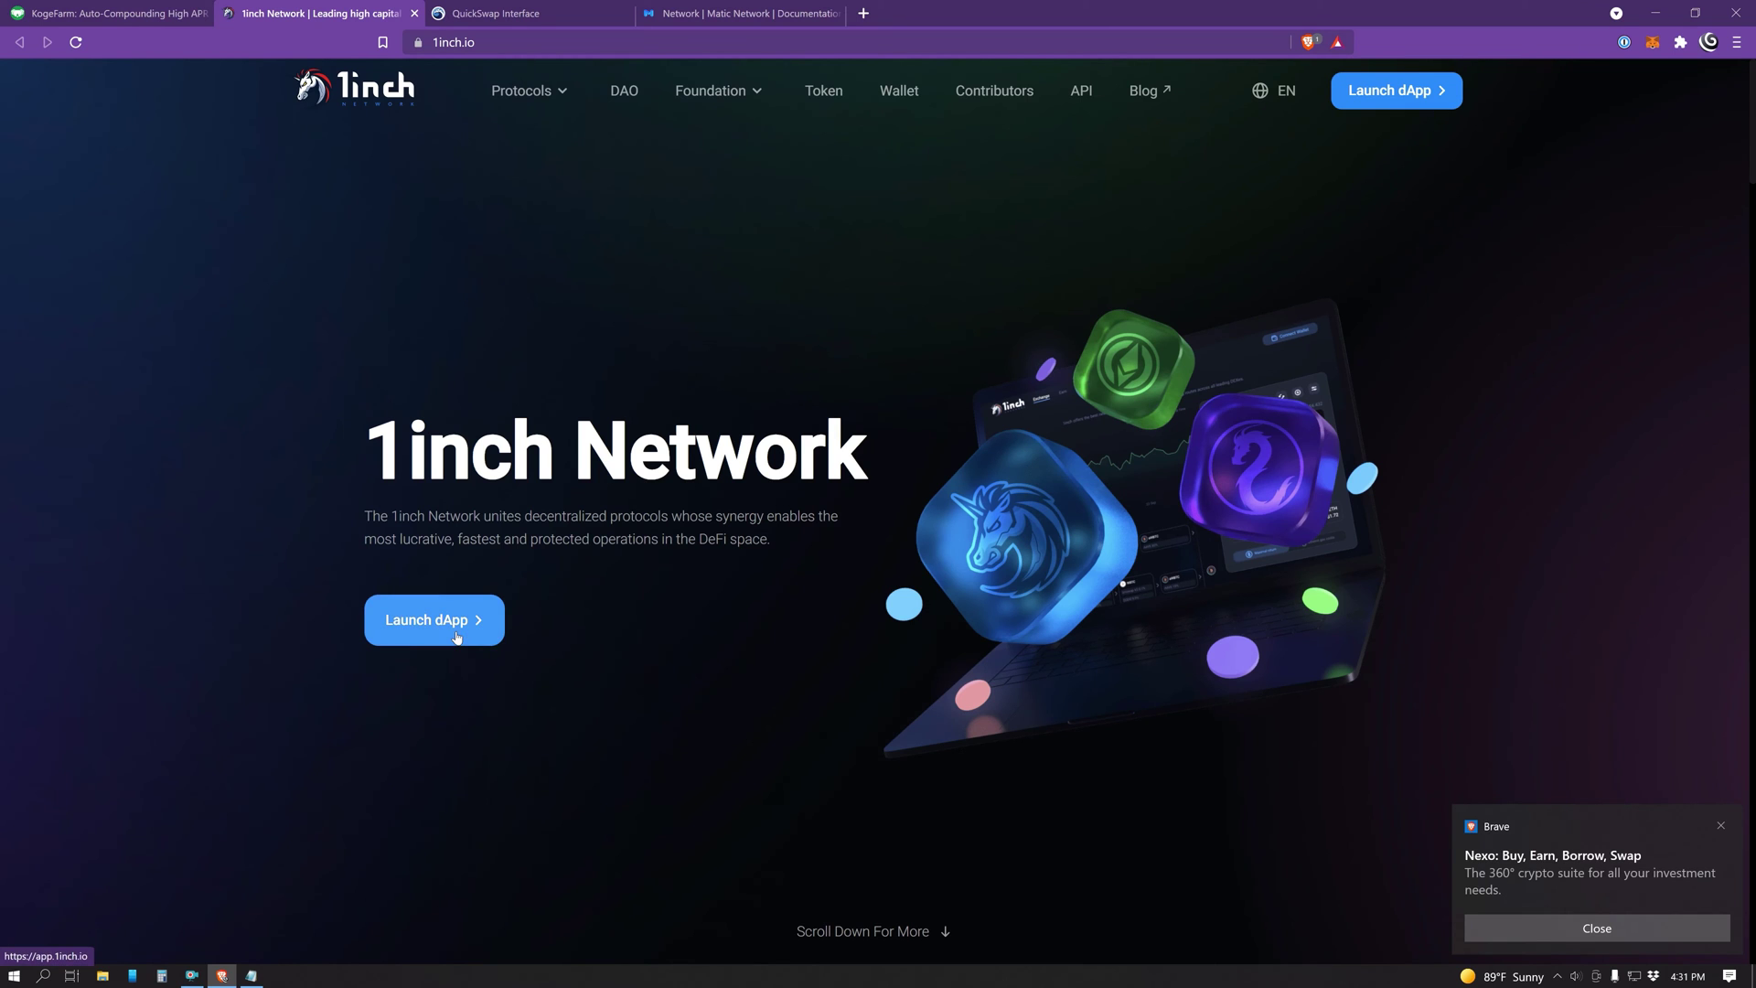
- Launch the 1inch dApp and switch it to Polygon Network
{"action": "left_click", "coordinate": [443, 620]}
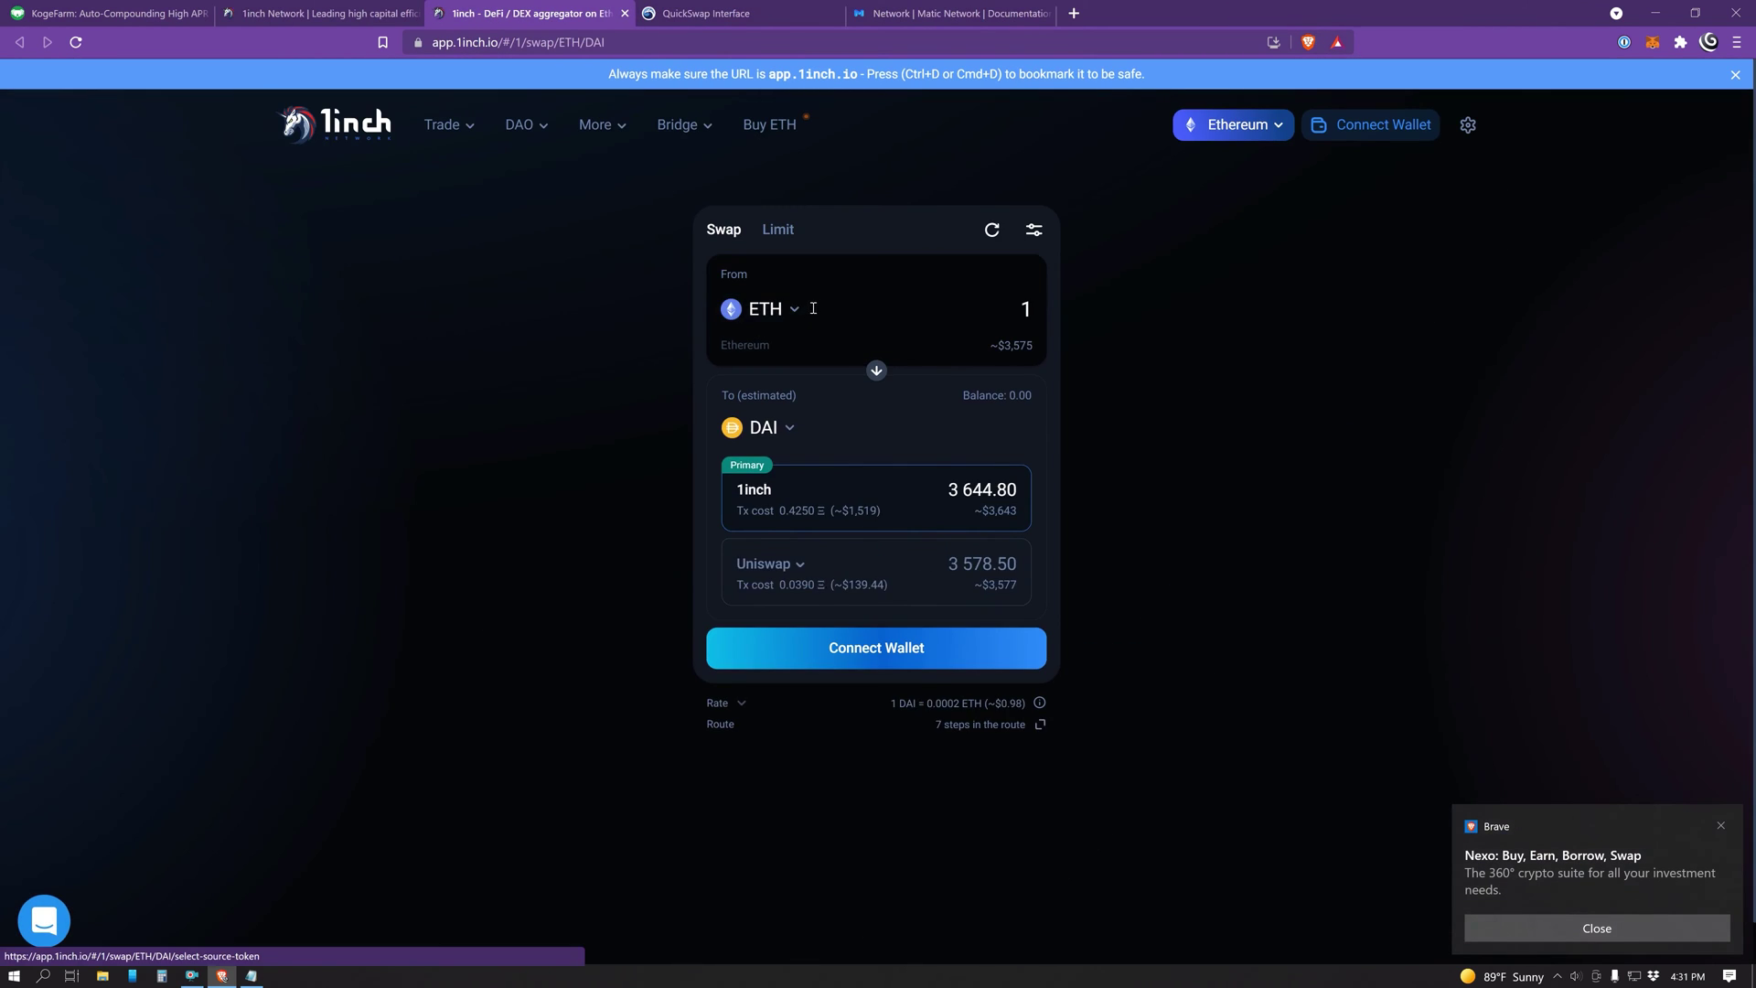
{"action": "left_click", "coordinate": [748, 306]}
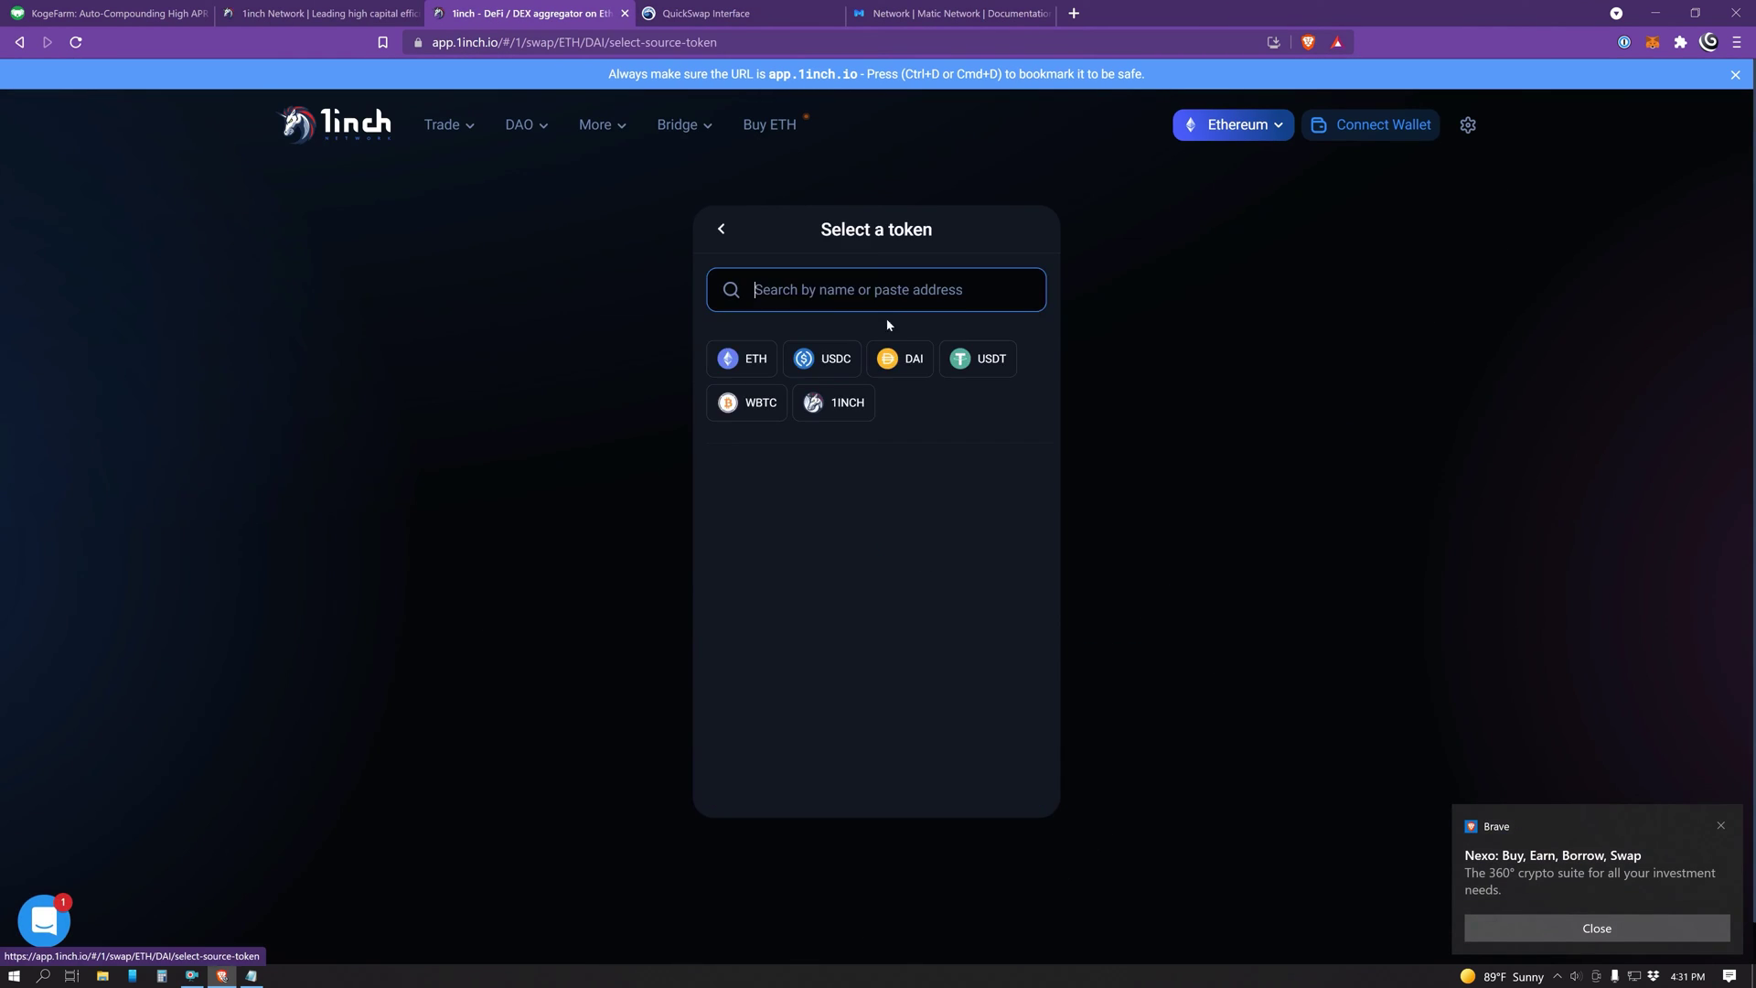
{"action": "left_click", "coordinate": [1278, 134]}
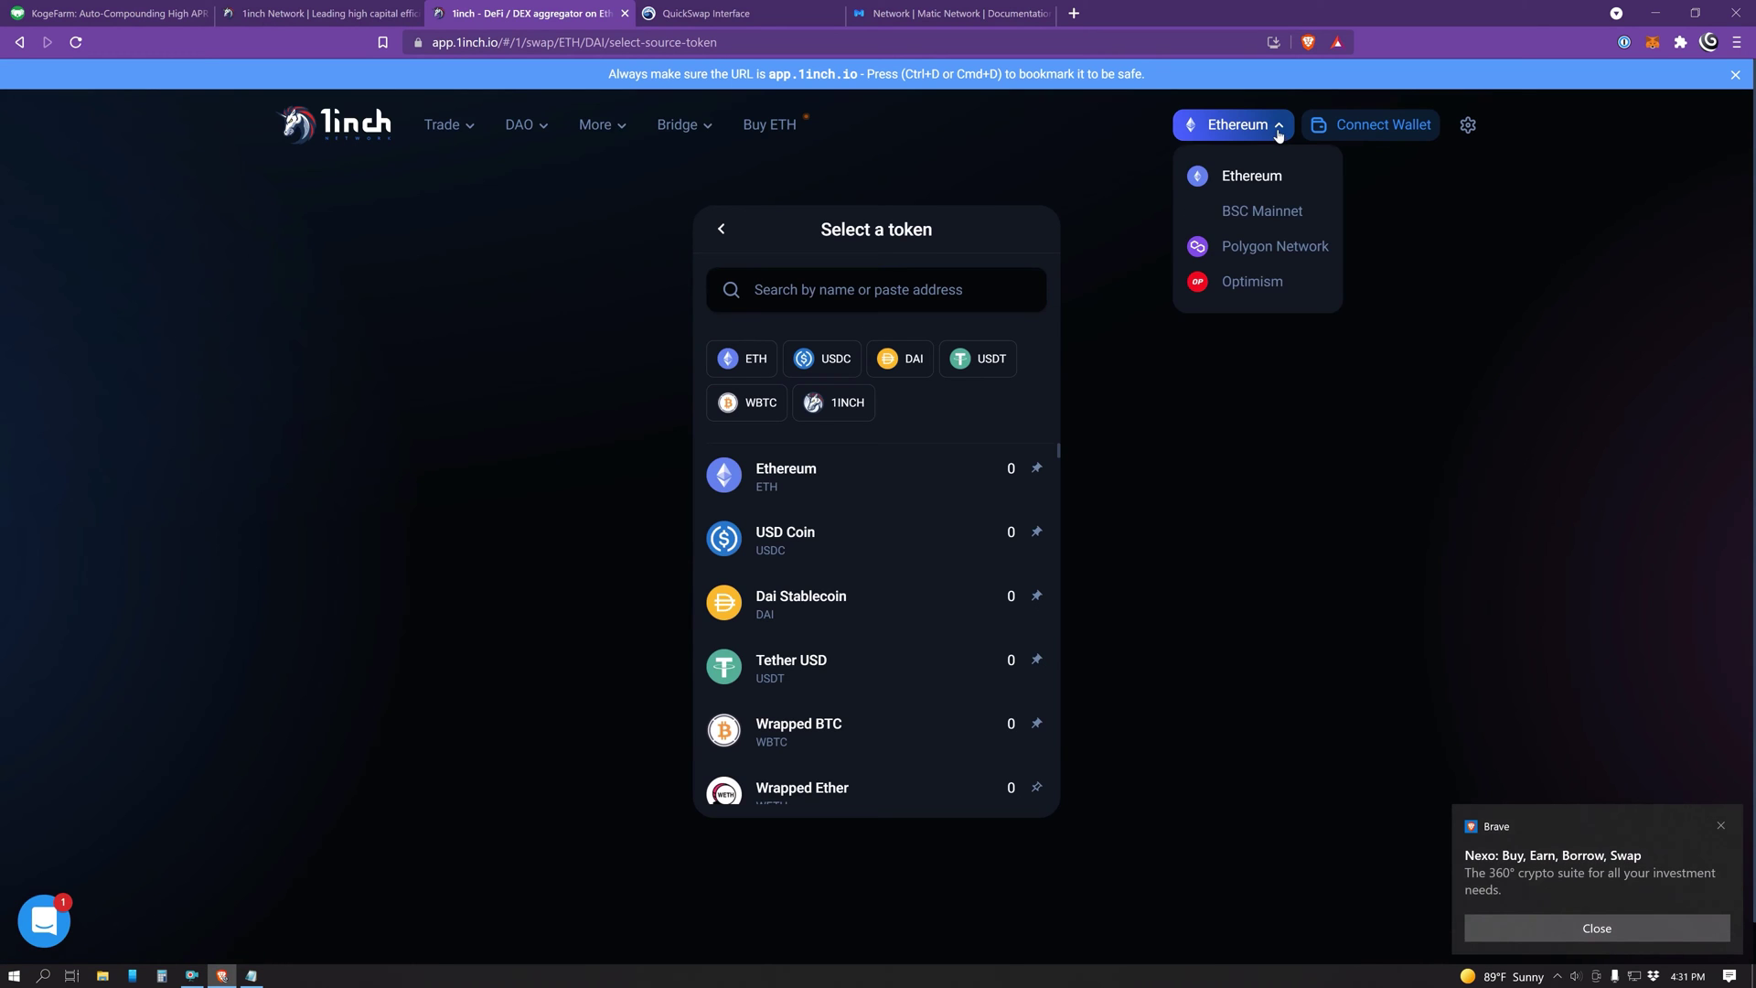
{"action": "left_click", "coordinate": [1272, 246]}
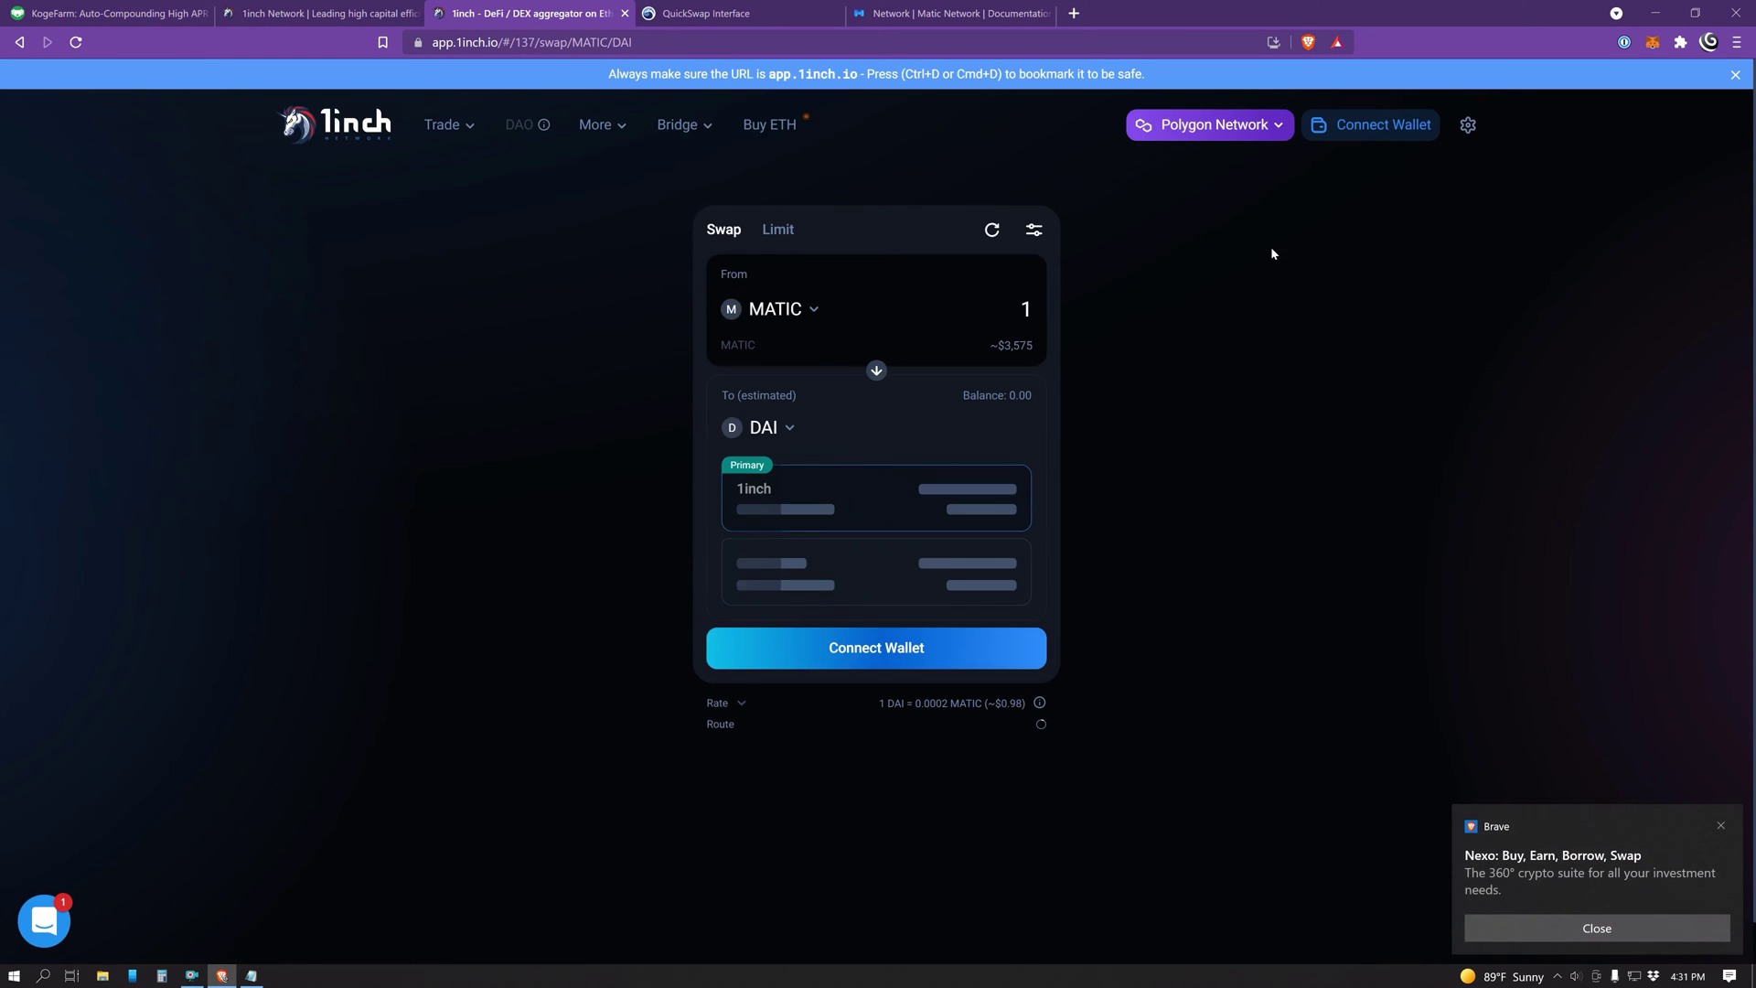
- Connect the MetaMask wallet to 1inch and accept the terms
{"action": "left_click", "coordinate": [1358, 134]}
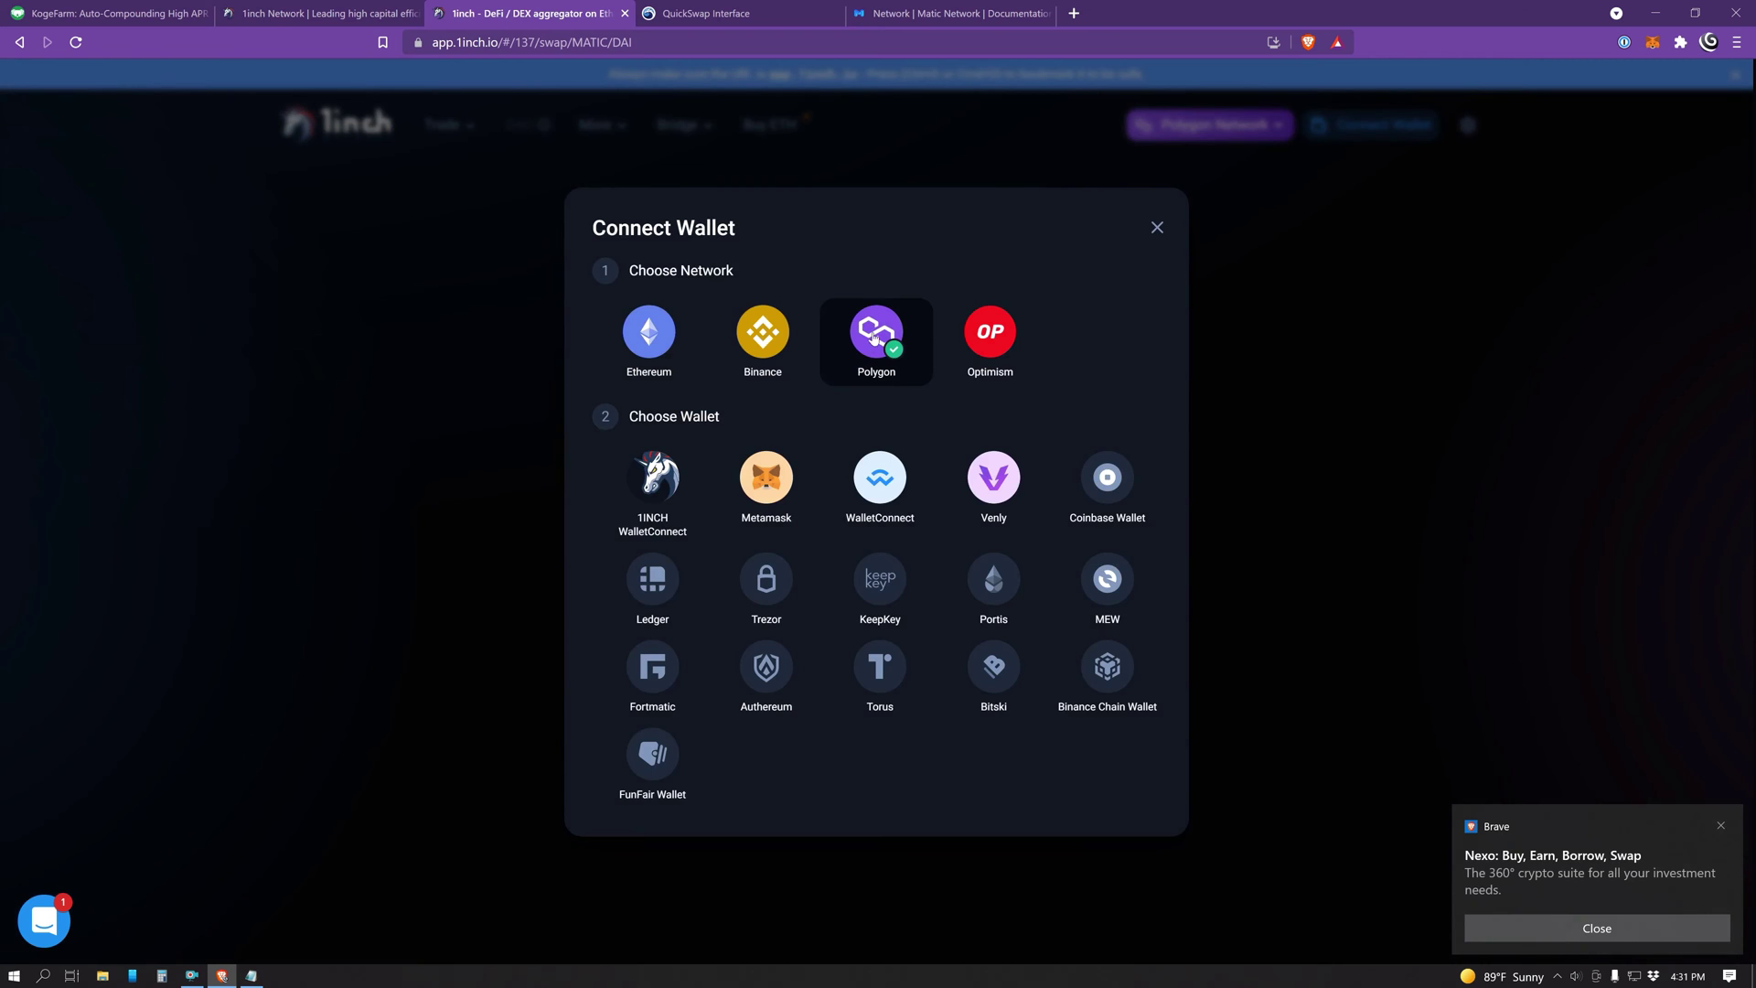
{"action": "left_click", "coordinate": [769, 492]}
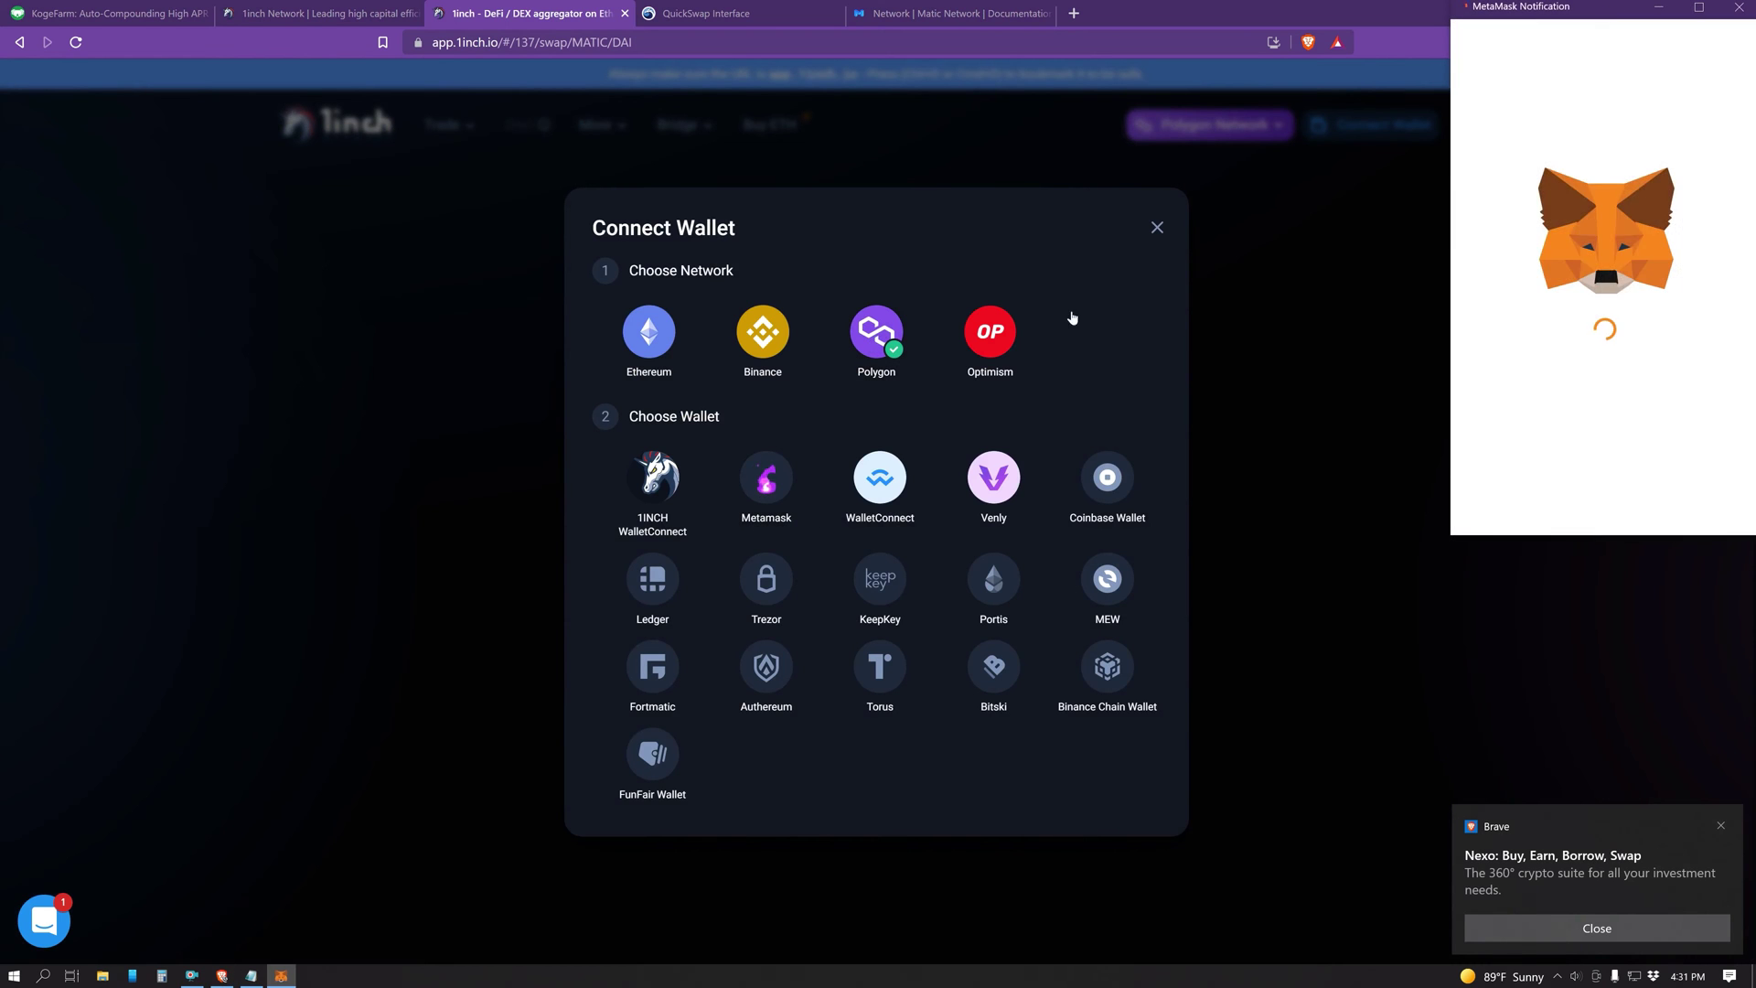
{"action": "left_click", "coordinate": [1681, 510]}
{"action": "left_click", "coordinate": [1681, 511]}
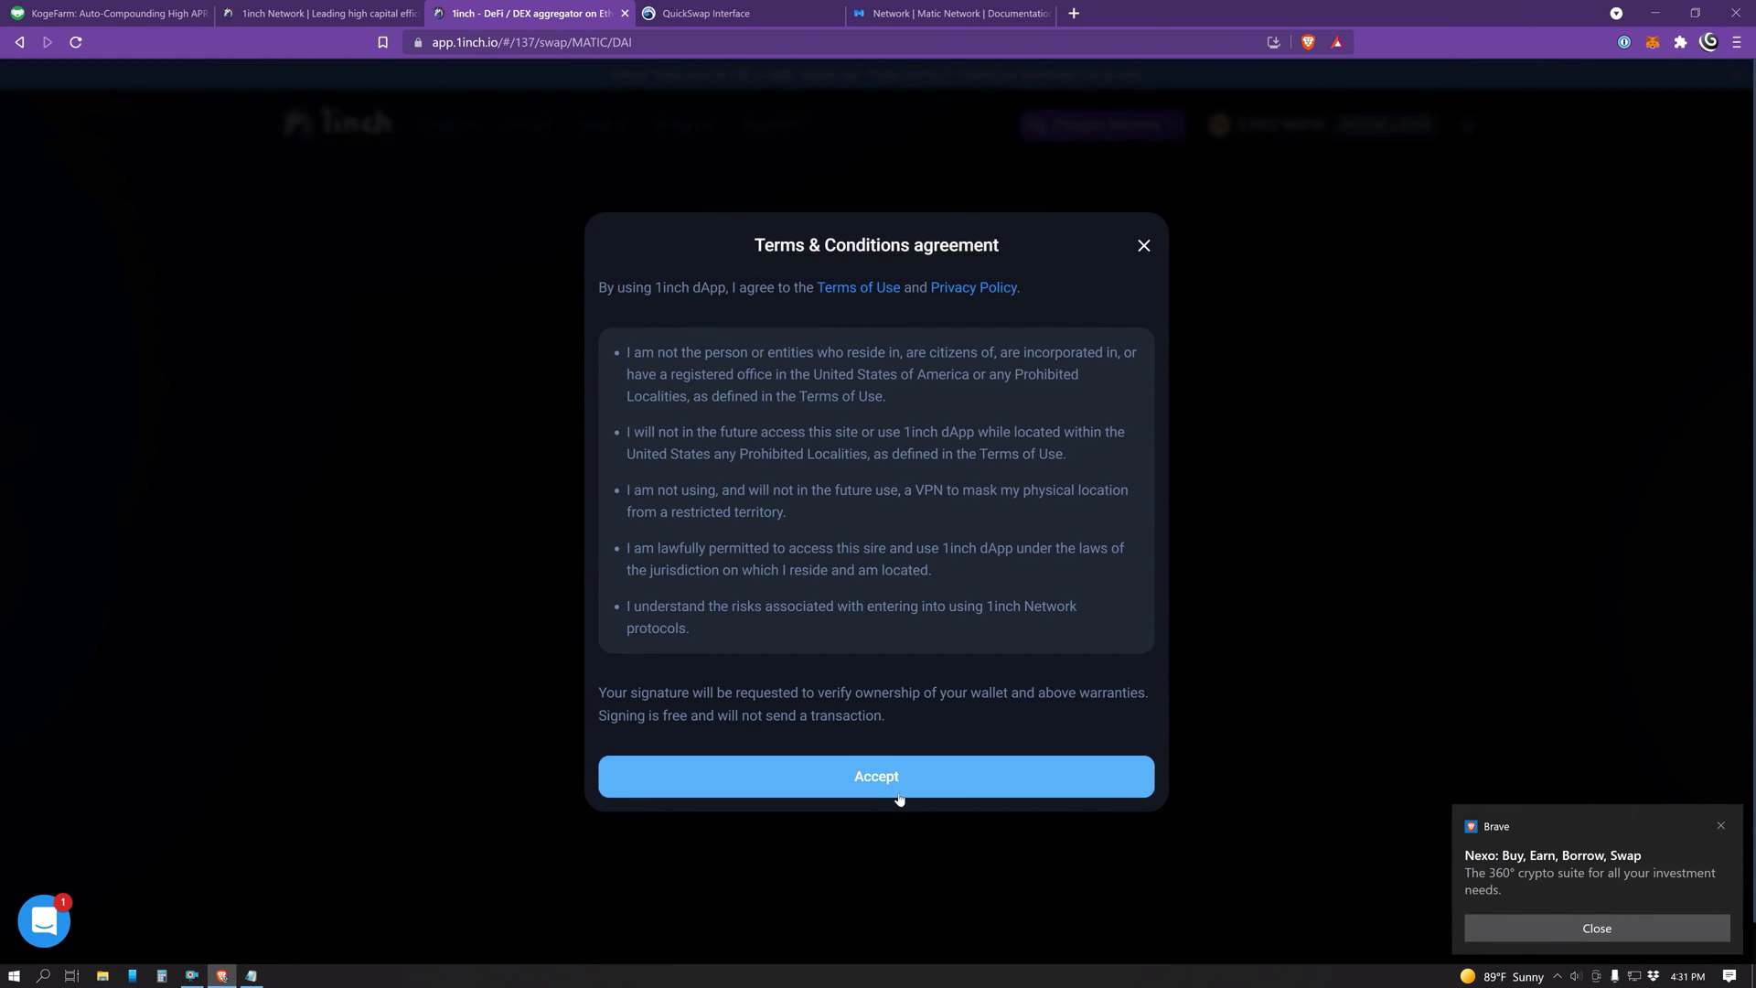
{"action": "left_click", "coordinate": [898, 792]}
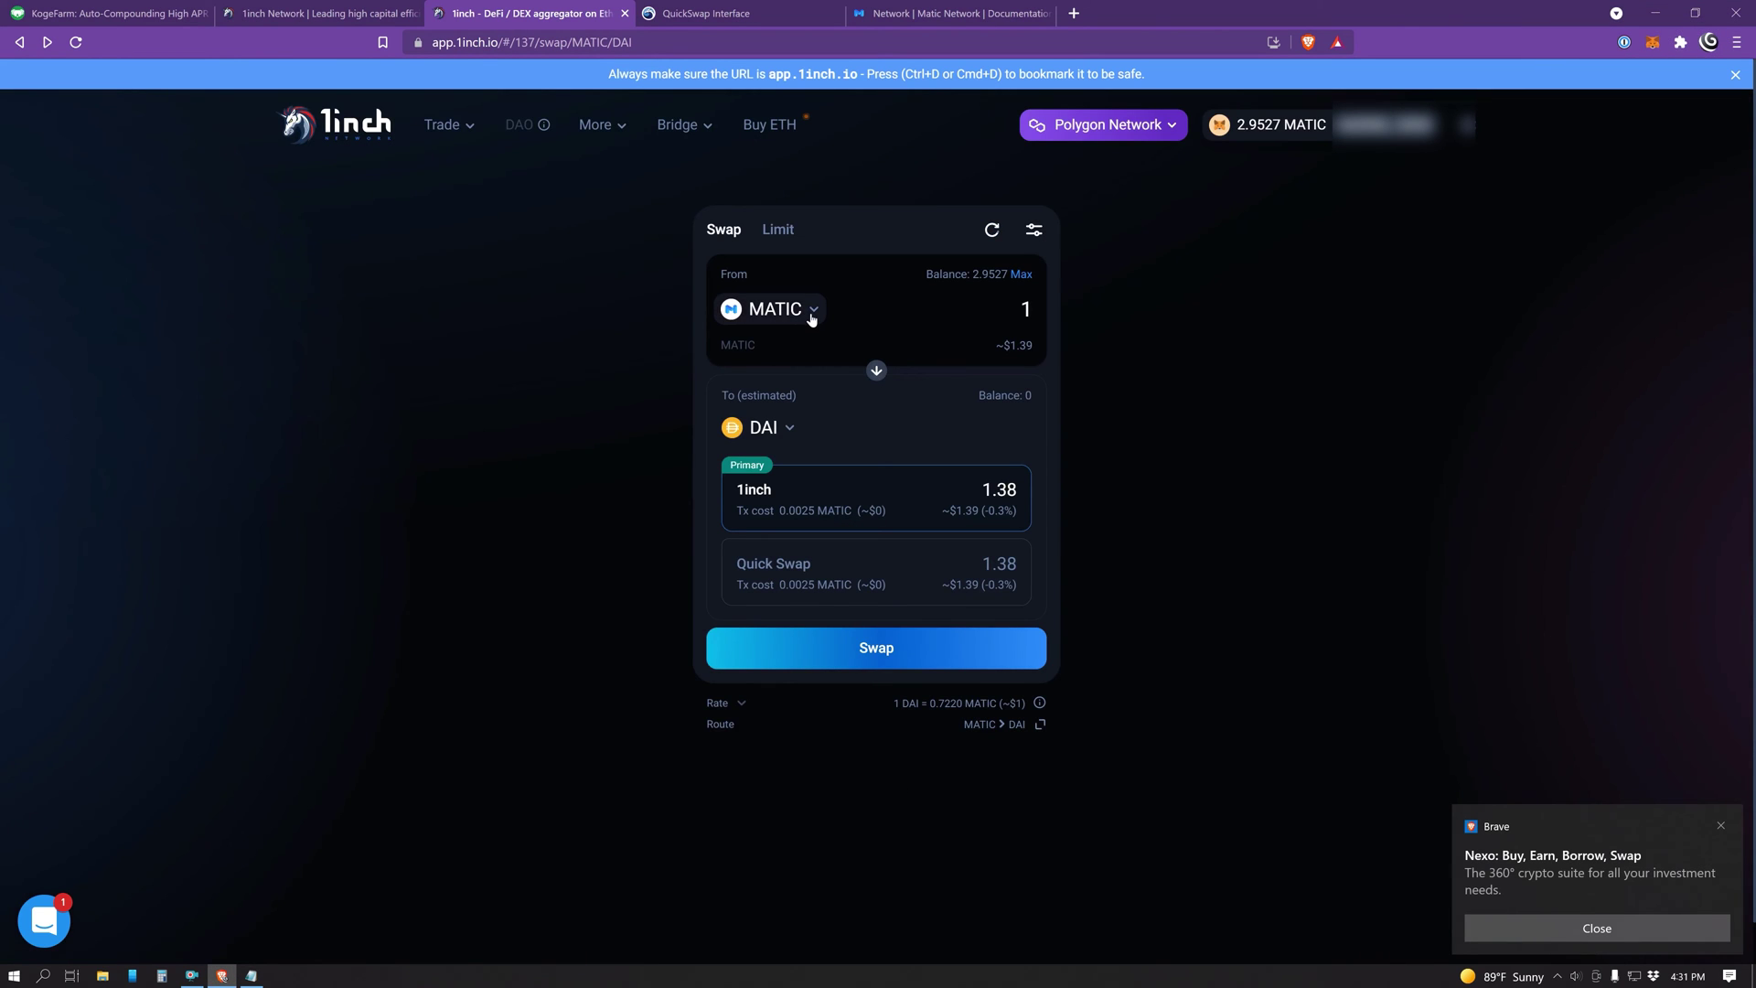
- Search the from-token list for 'kogecoin', which returns Nothing found
{"action": "left_click", "coordinate": [811, 311]}
{"action": "type", "text": "kogecoin"}
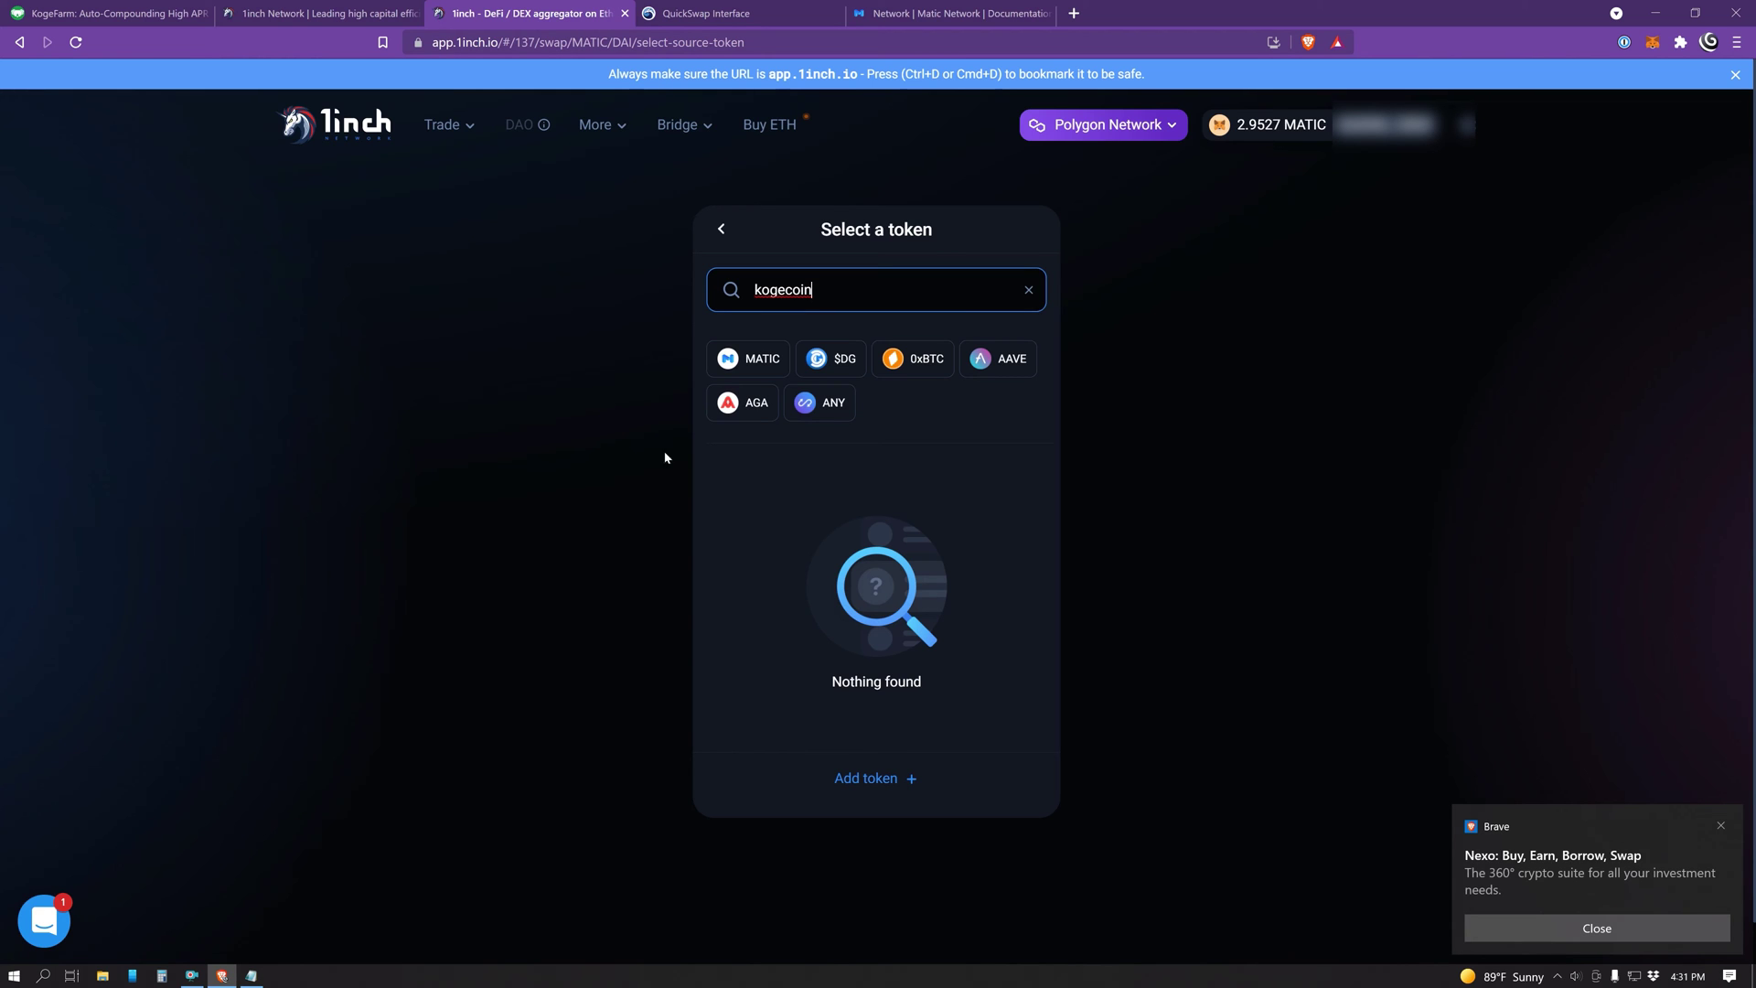
{"action": "left_click", "coordinate": [1075, 13]}
- Follow kogecoin.io's footer address to the Polygonscan KOGECOIN token page and copy its contract address
{"action": "type", "text": "koge"}
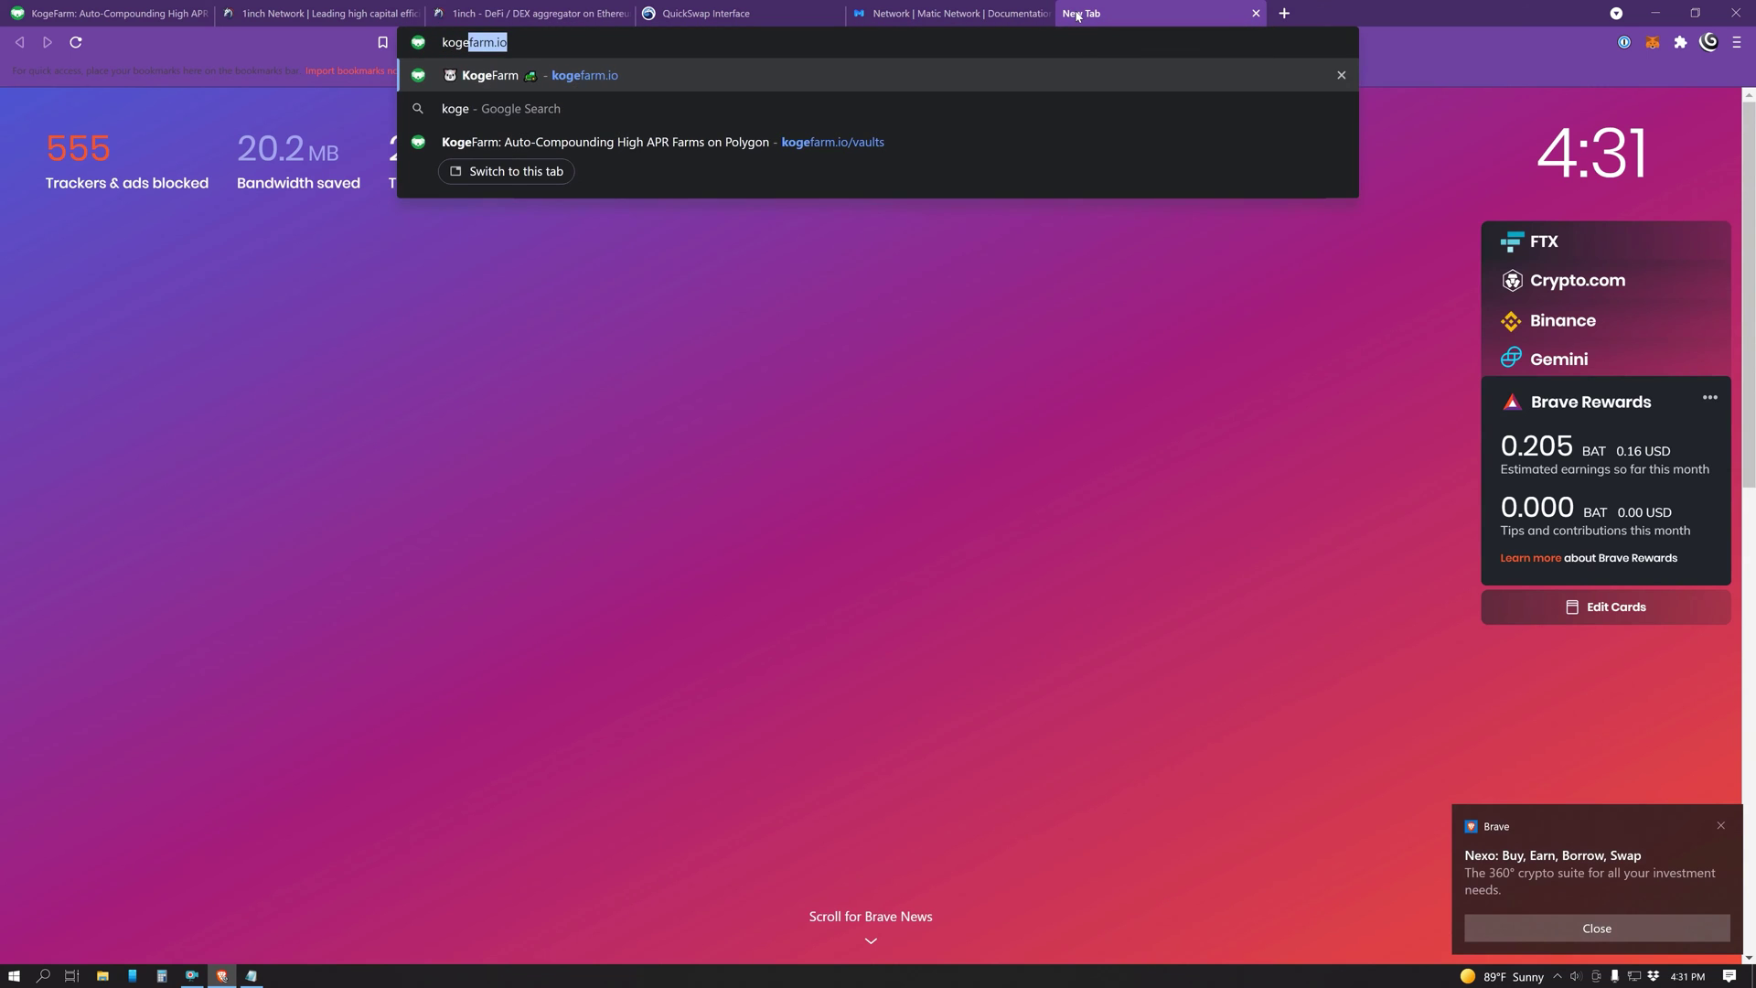
{"action": "type", "text": "coin."}
{"action": "key", "text": "Return"}
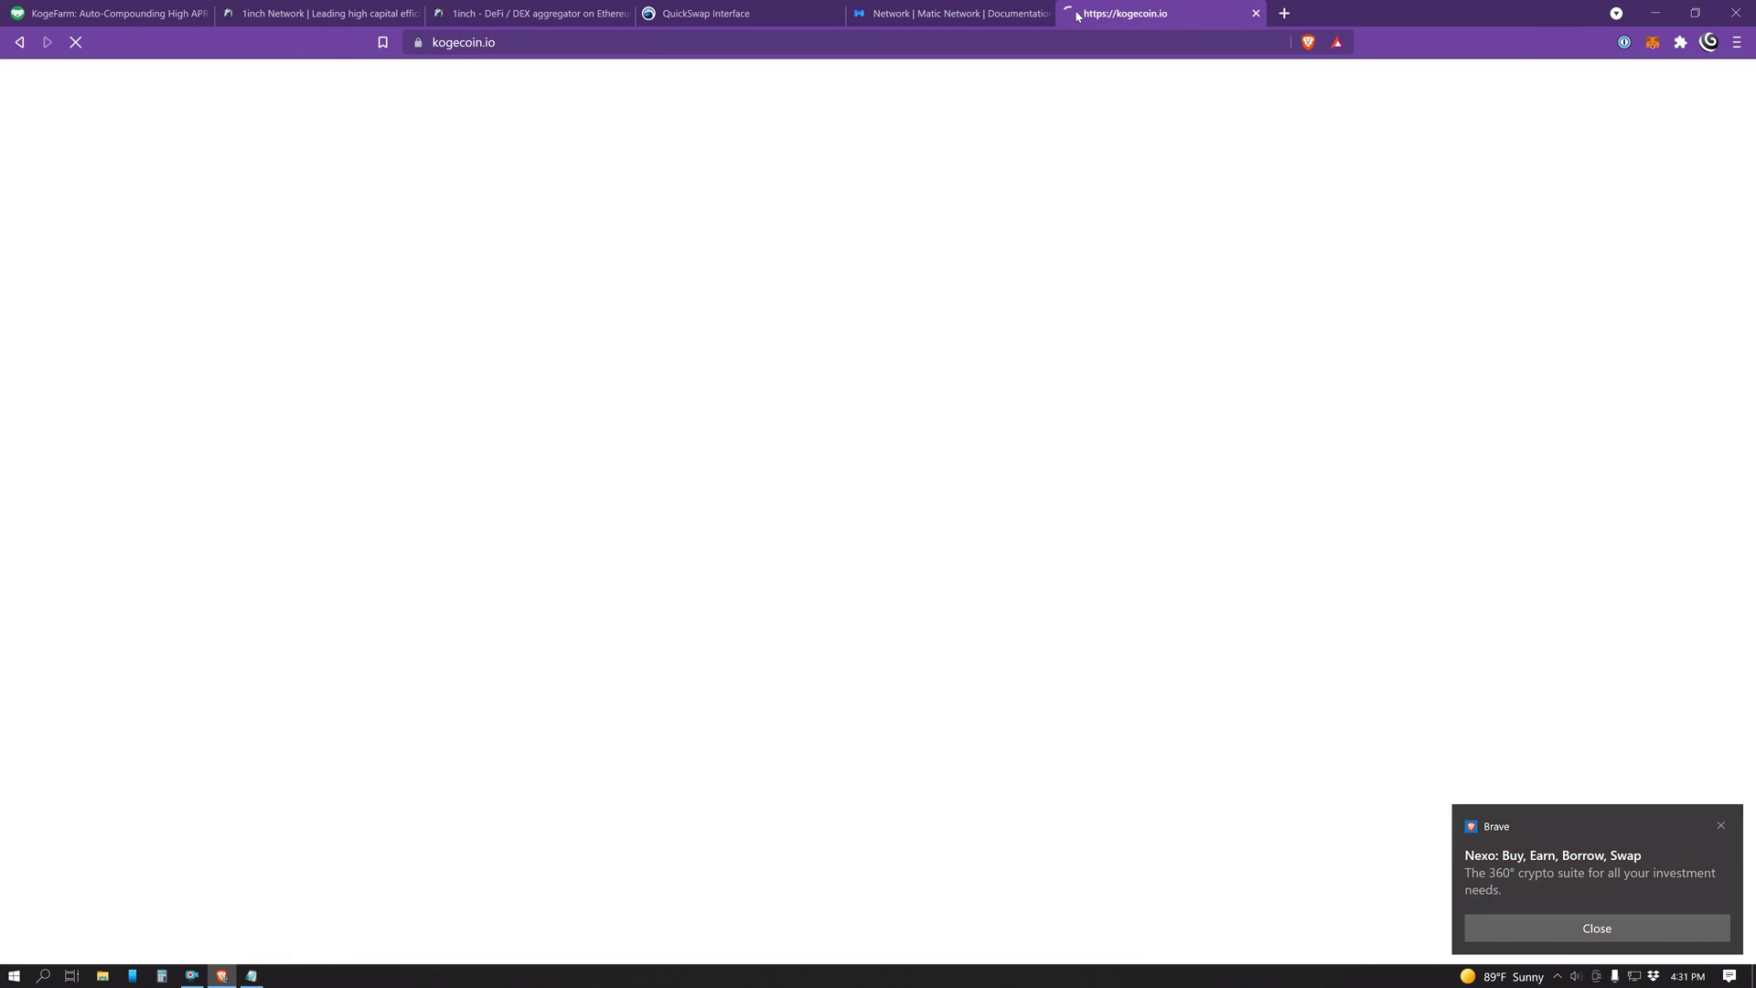
{"action": "scroll", "coordinate": [856, 465], "scroll_direction": "down", "scroll_amount": 20}
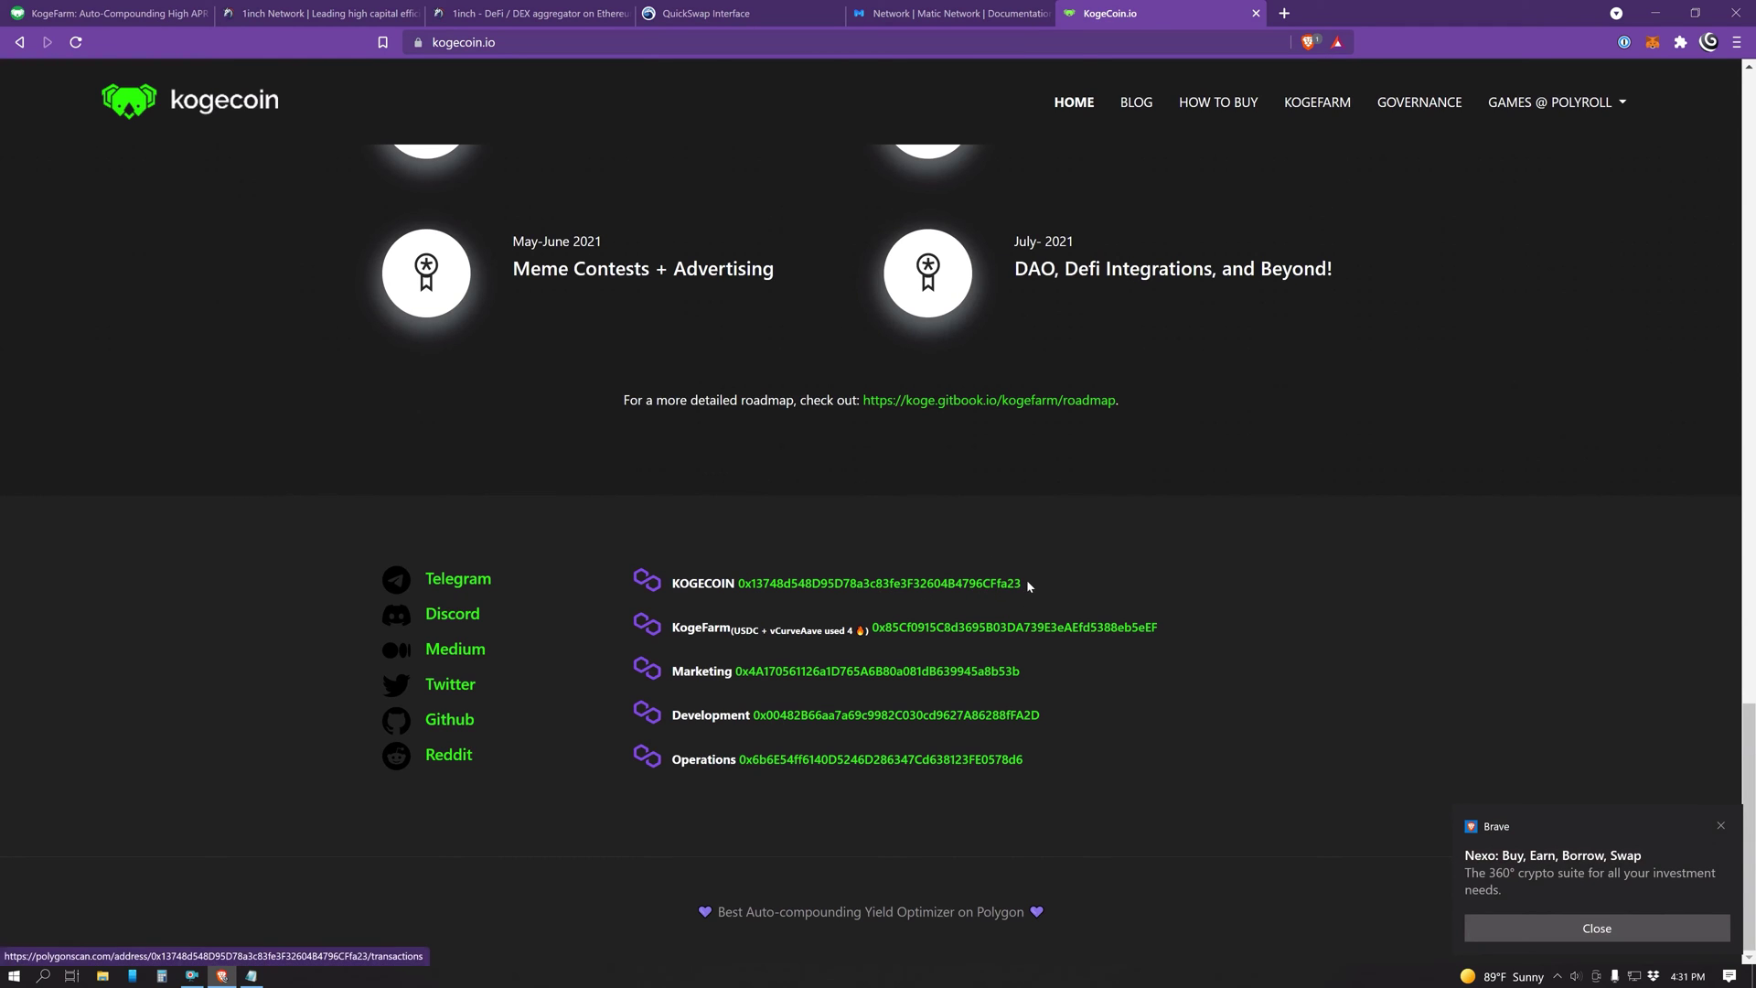
{"action": "left_click_drag", "start_coordinate": [1026, 582], "coordinate": [737, 593]}
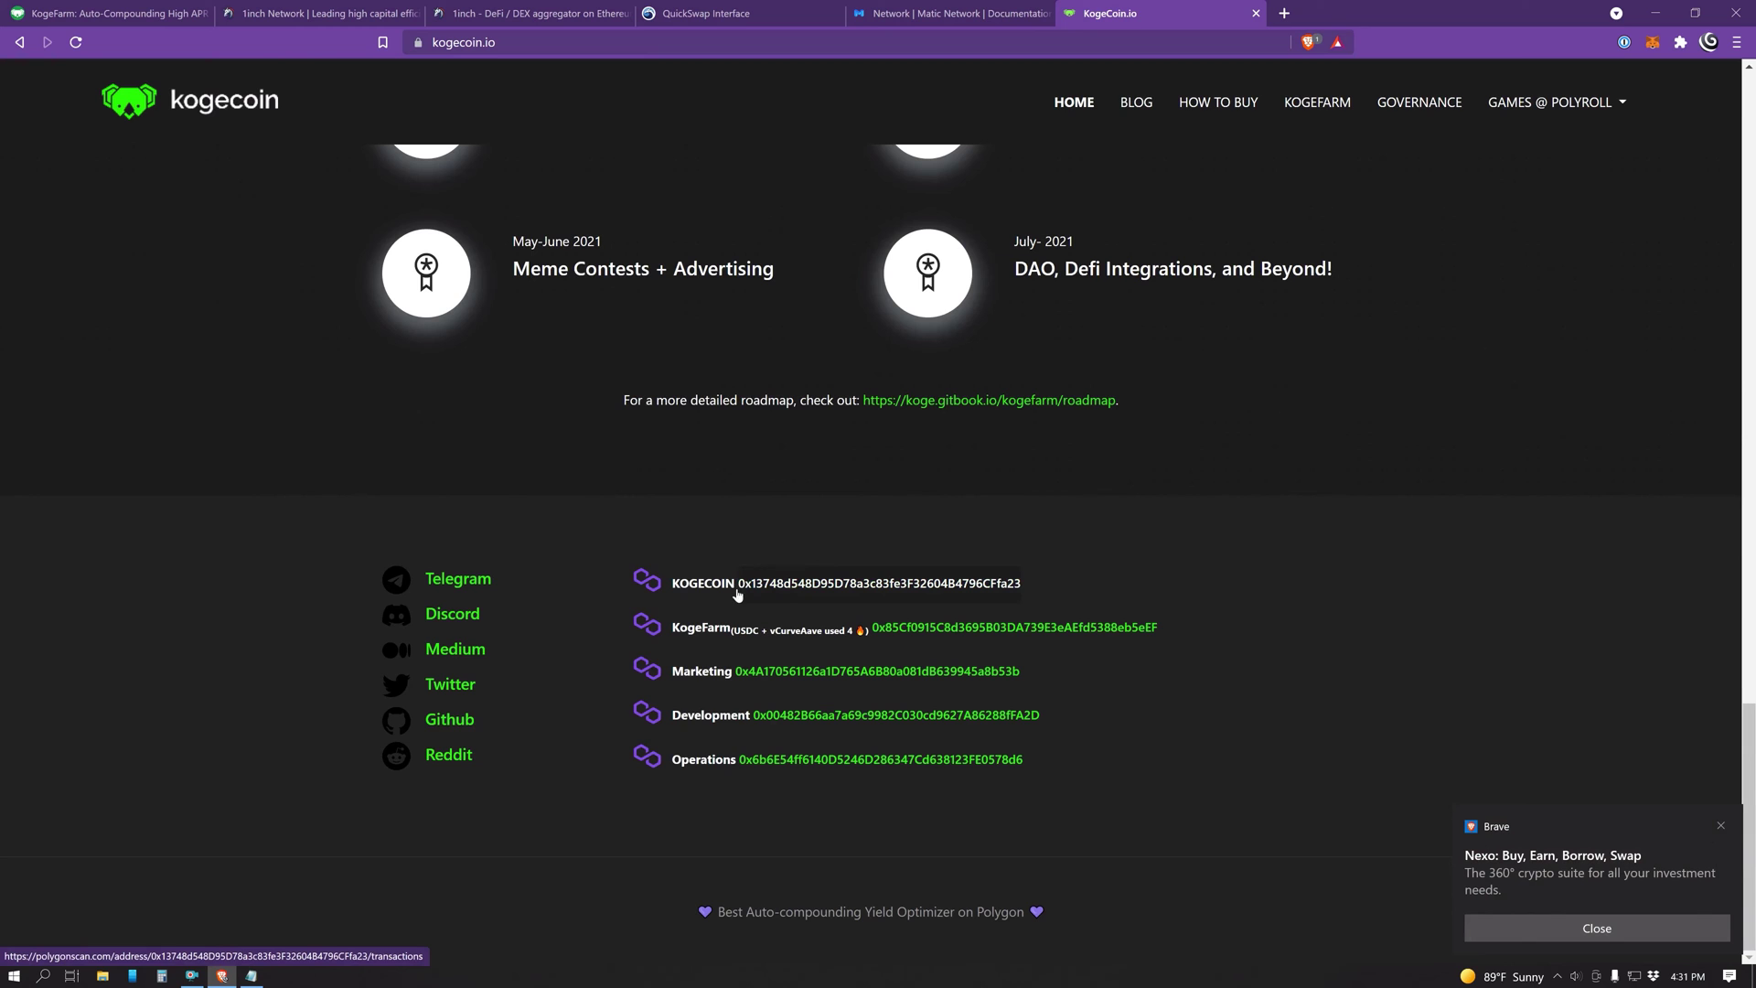
{"action": "left_click", "coordinate": [820, 588]}
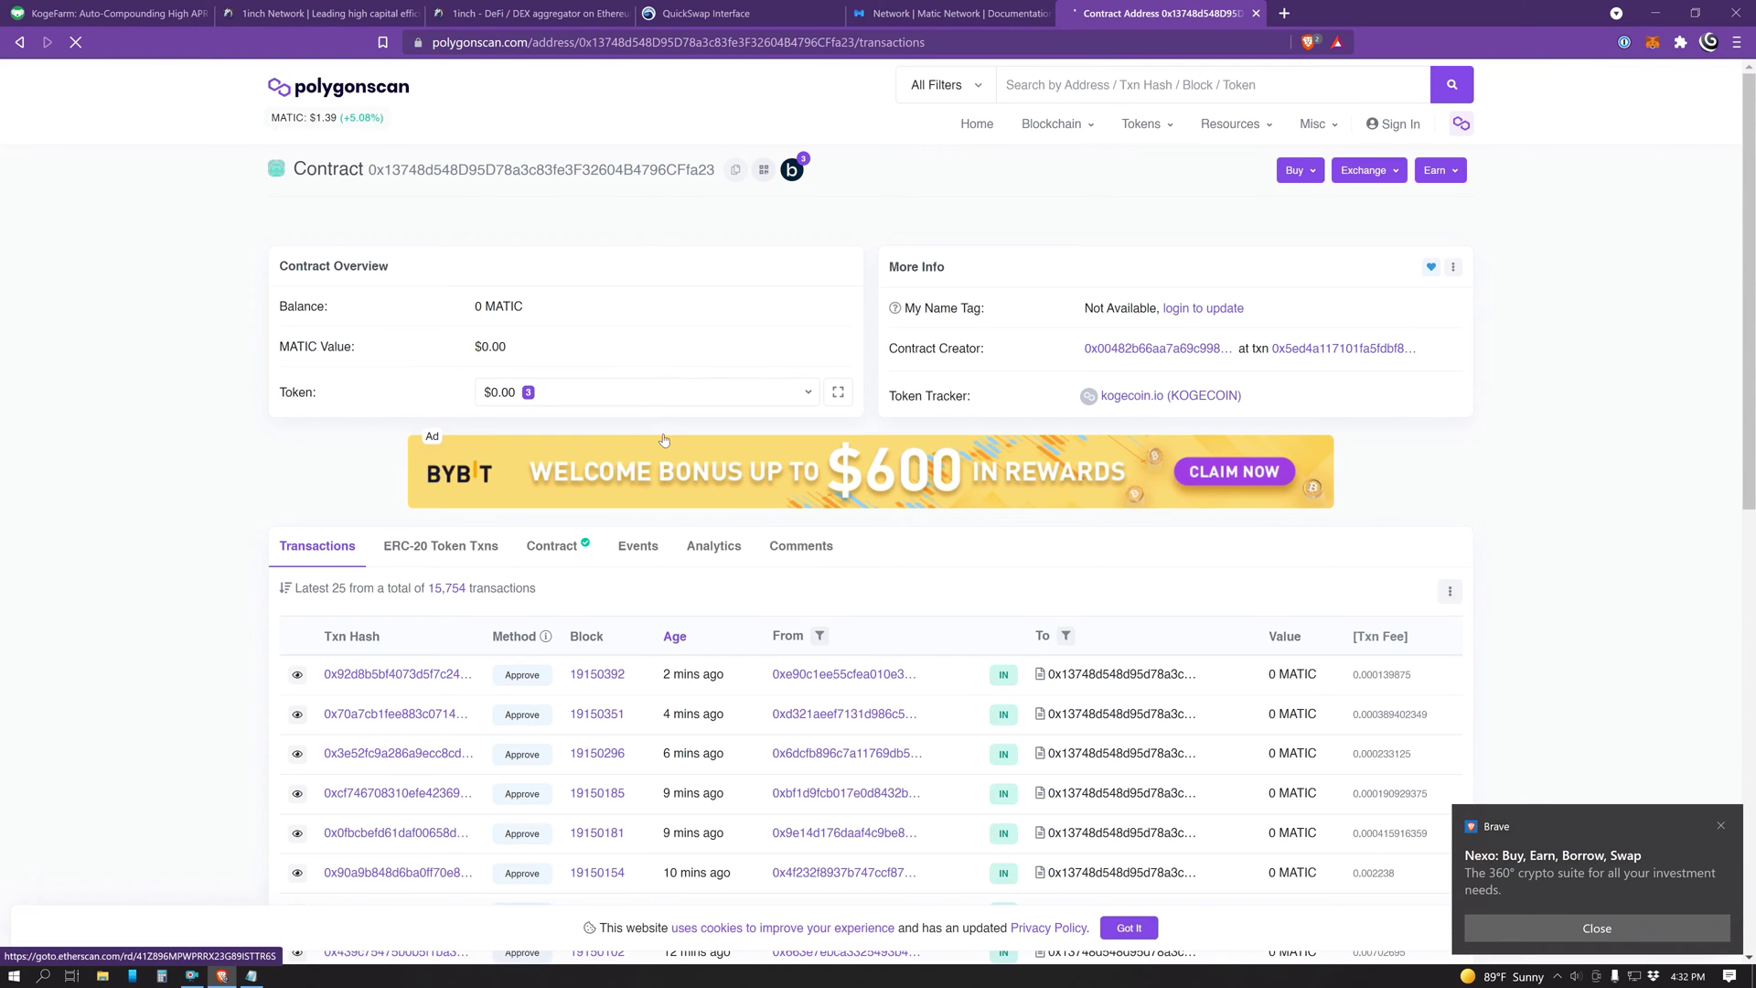
{"action": "left_click", "coordinate": [1139, 397]}
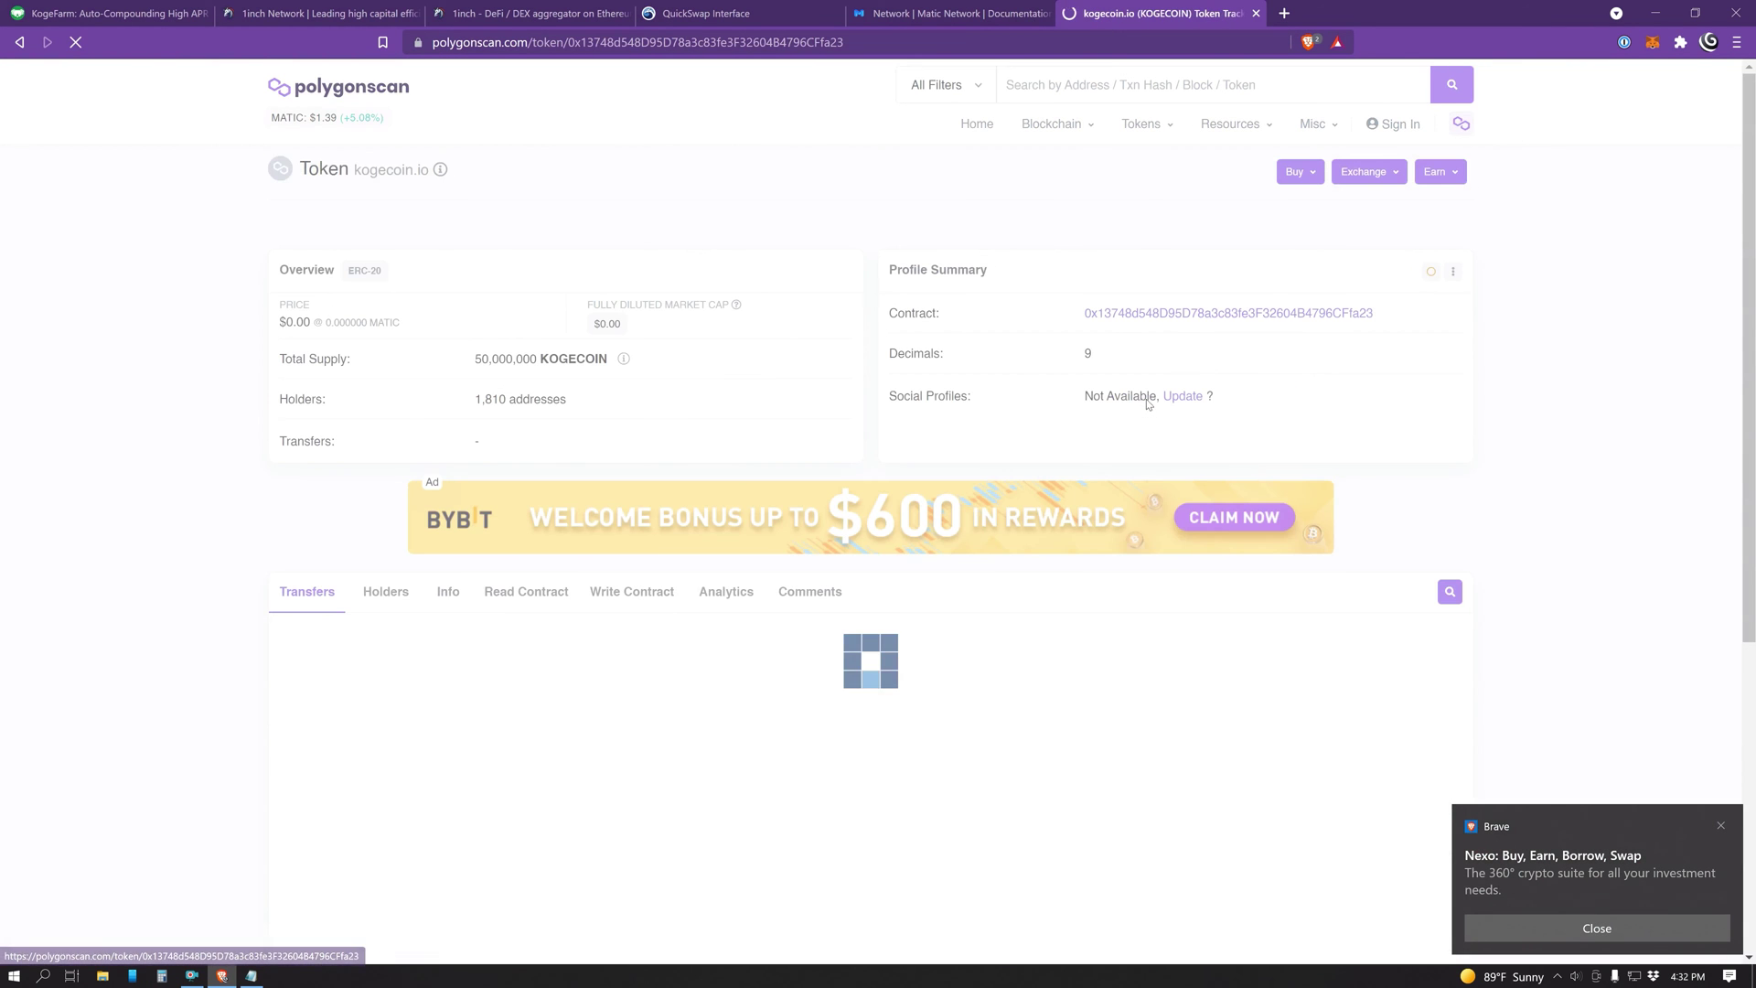
{"action": "left_click", "coordinate": [1383, 312]}
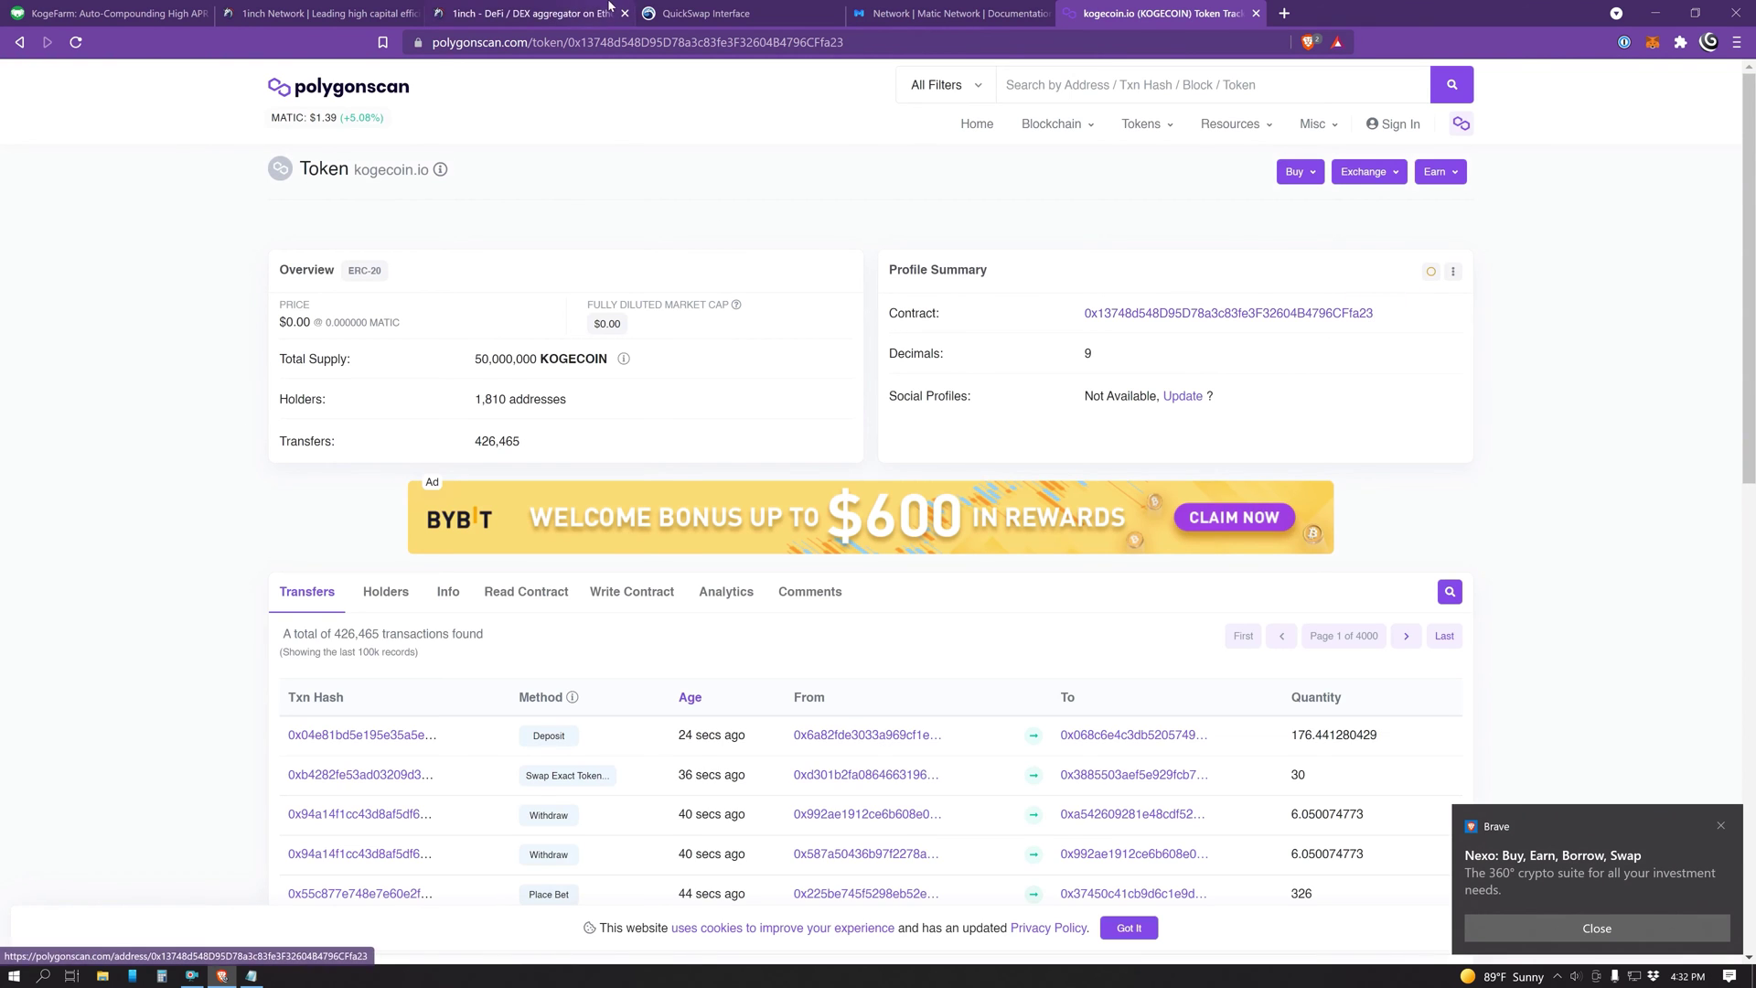
{"action": "left_click", "coordinate": [704, 15]}
- Close the extra 1inch.io tab, paste the KOGECOIN contract address into the token search, and import it
{"action": "left_click", "coordinate": [378, 12]}
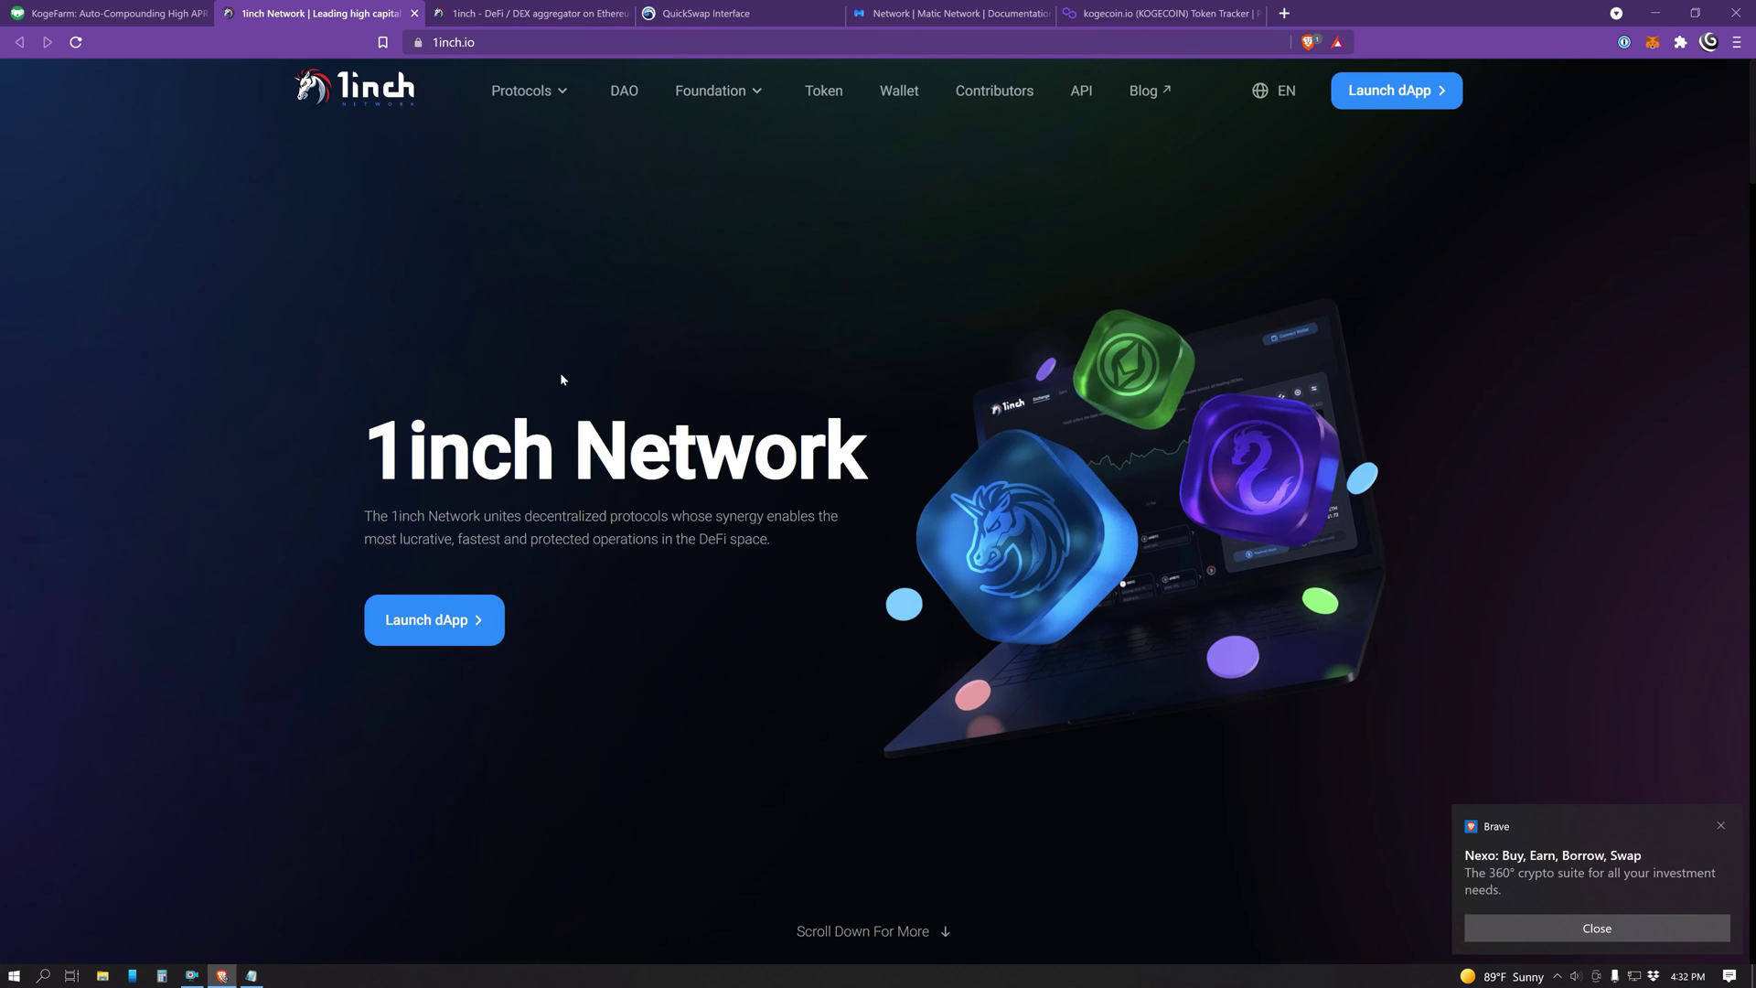
{"action": "left_click", "coordinate": [414, 13]}
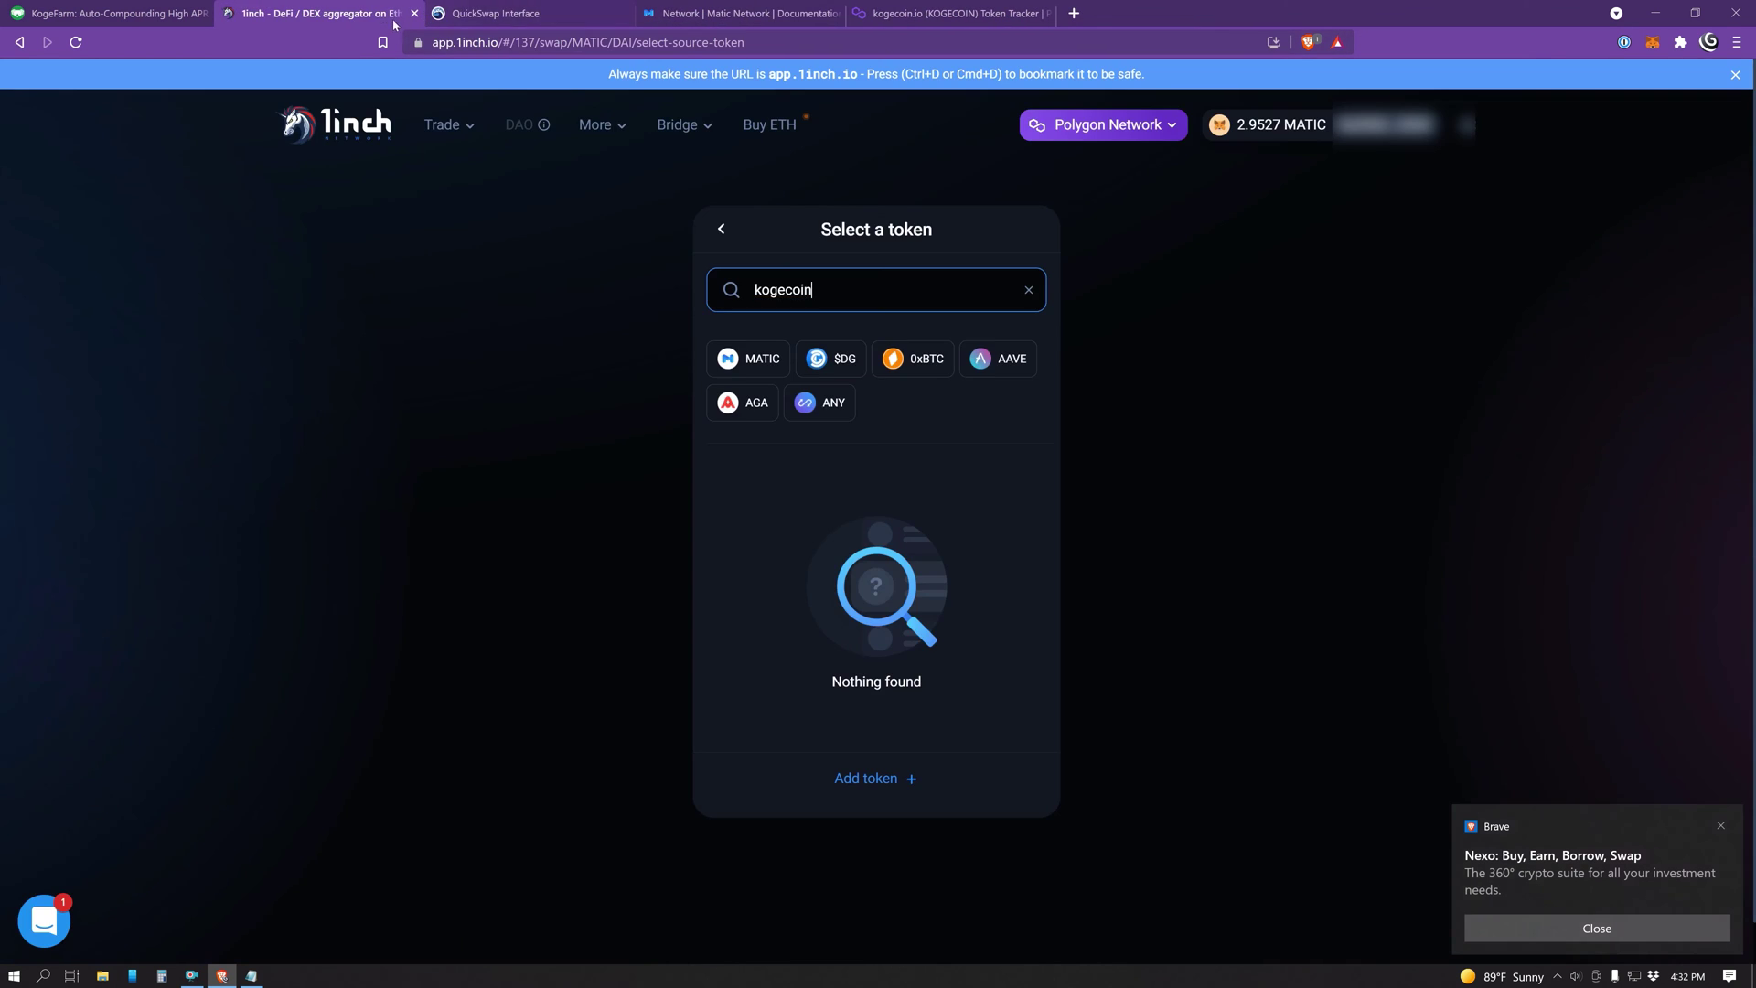
{"action": "double_click", "coordinate": [840, 282]}
{"action": "key", "text": "ctrl+v"}
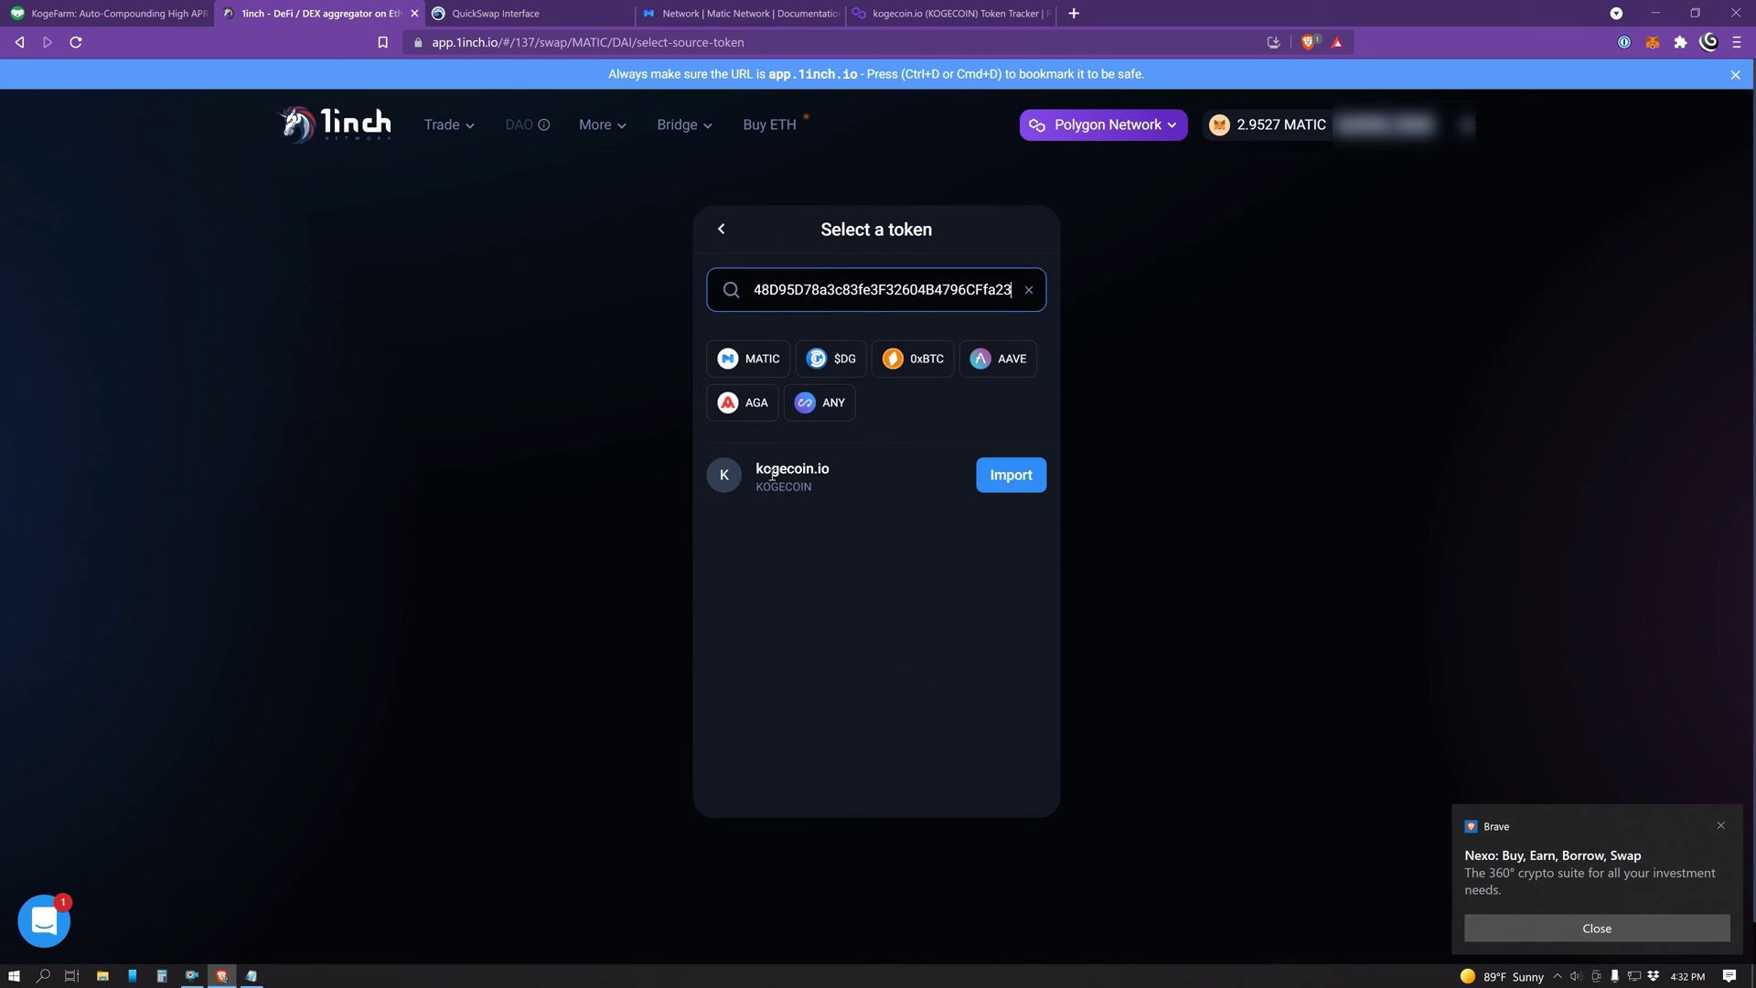
{"action": "left_click", "coordinate": [1028, 474]}
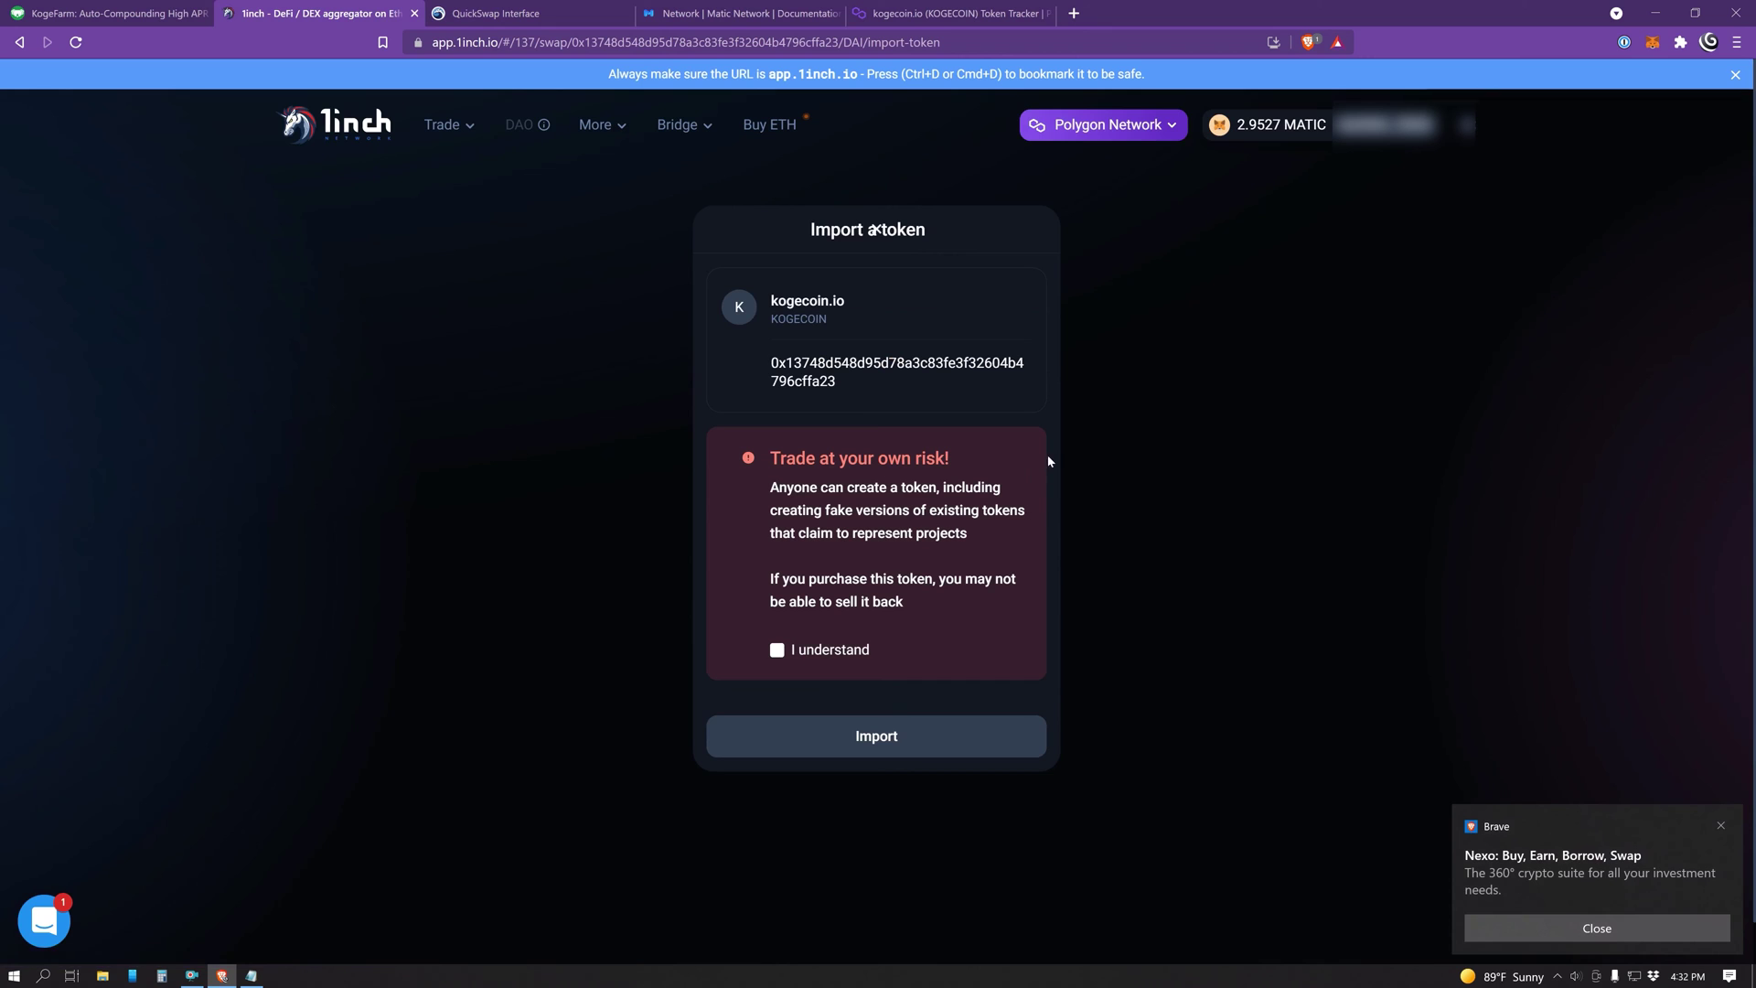
{"action": "left_click", "coordinate": [775, 650]}
{"action": "left_click", "coordinate": [877, 736]}
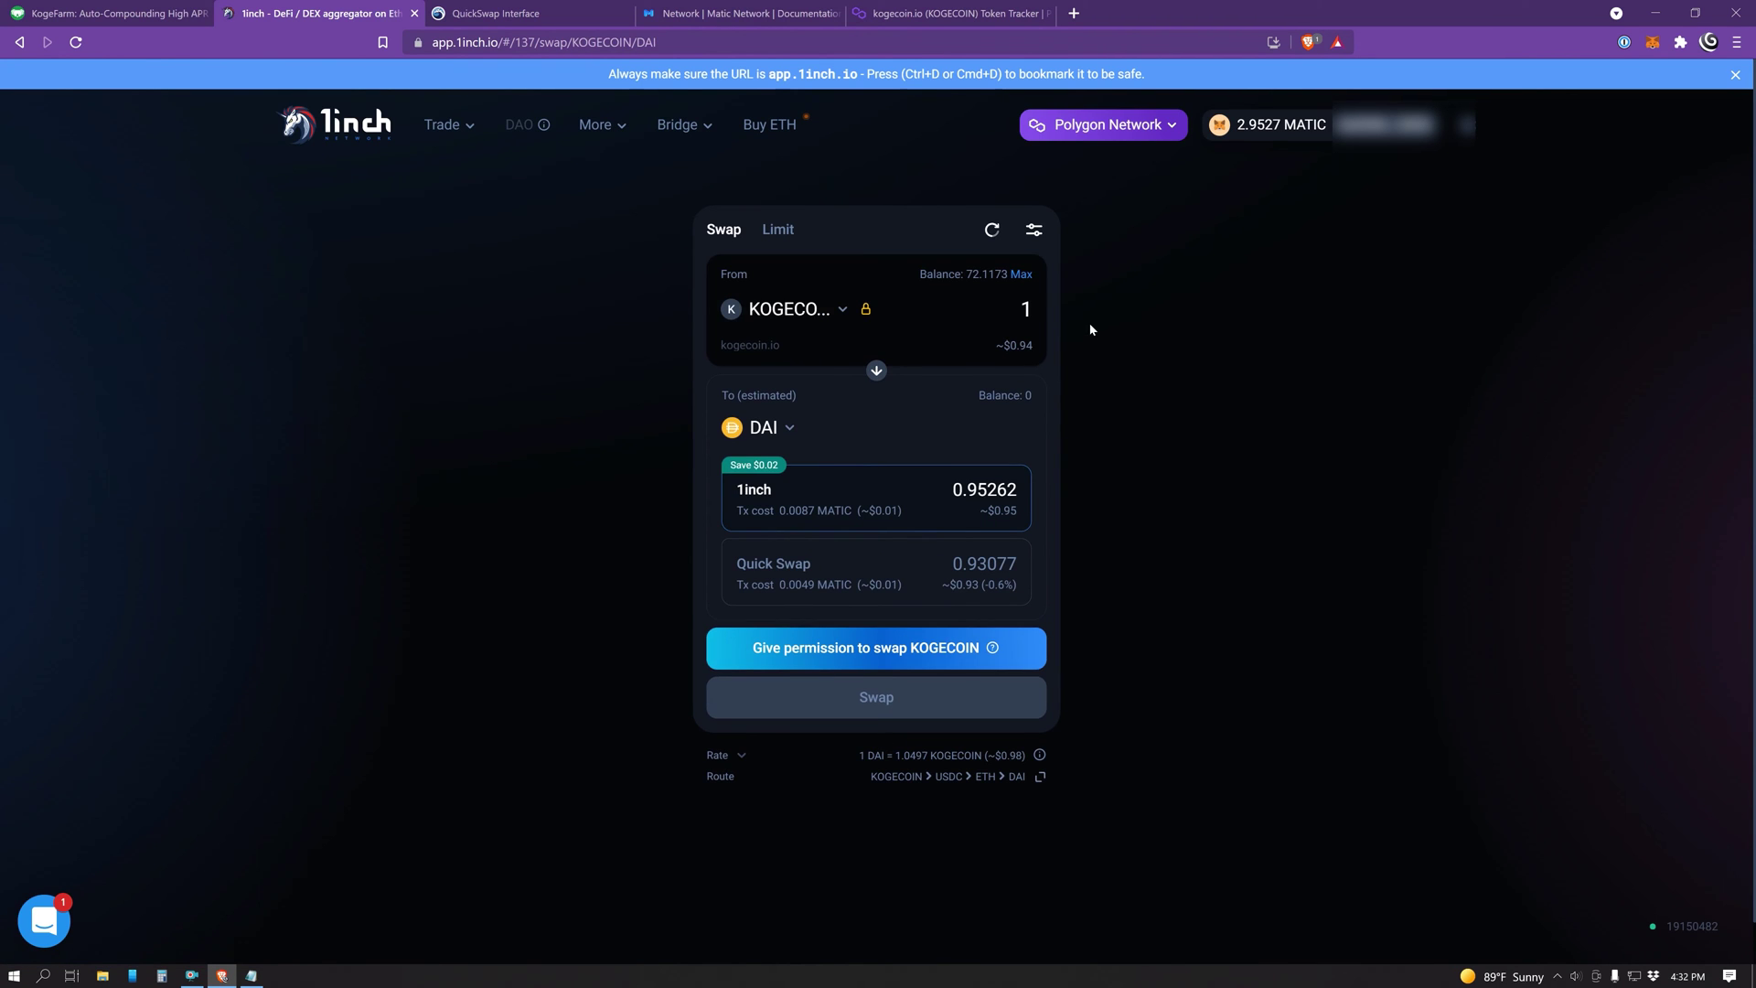
- Set 10 KOGECOIN to swap for MATIC and approve KOGECOIN spending in MetaMask
{"action": "left_click", "coordinate": [1009, 309]}
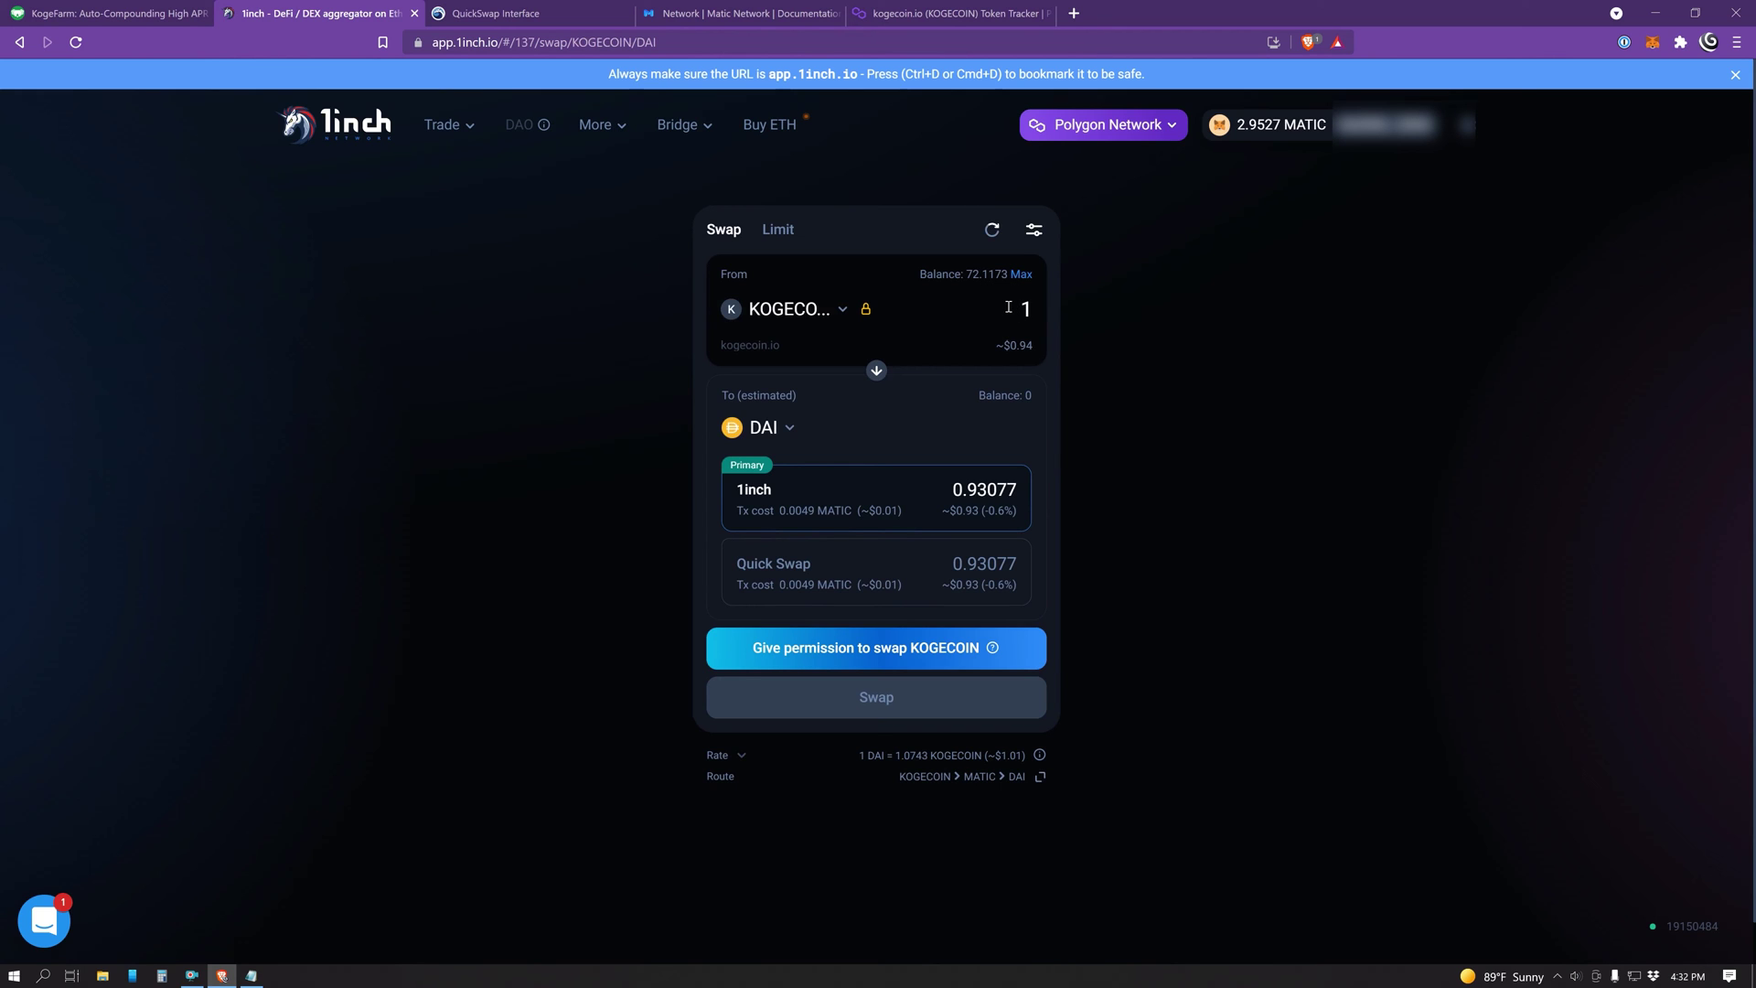
{"action": "key", "text": "End"}
{"action": "type", "text": "0"}
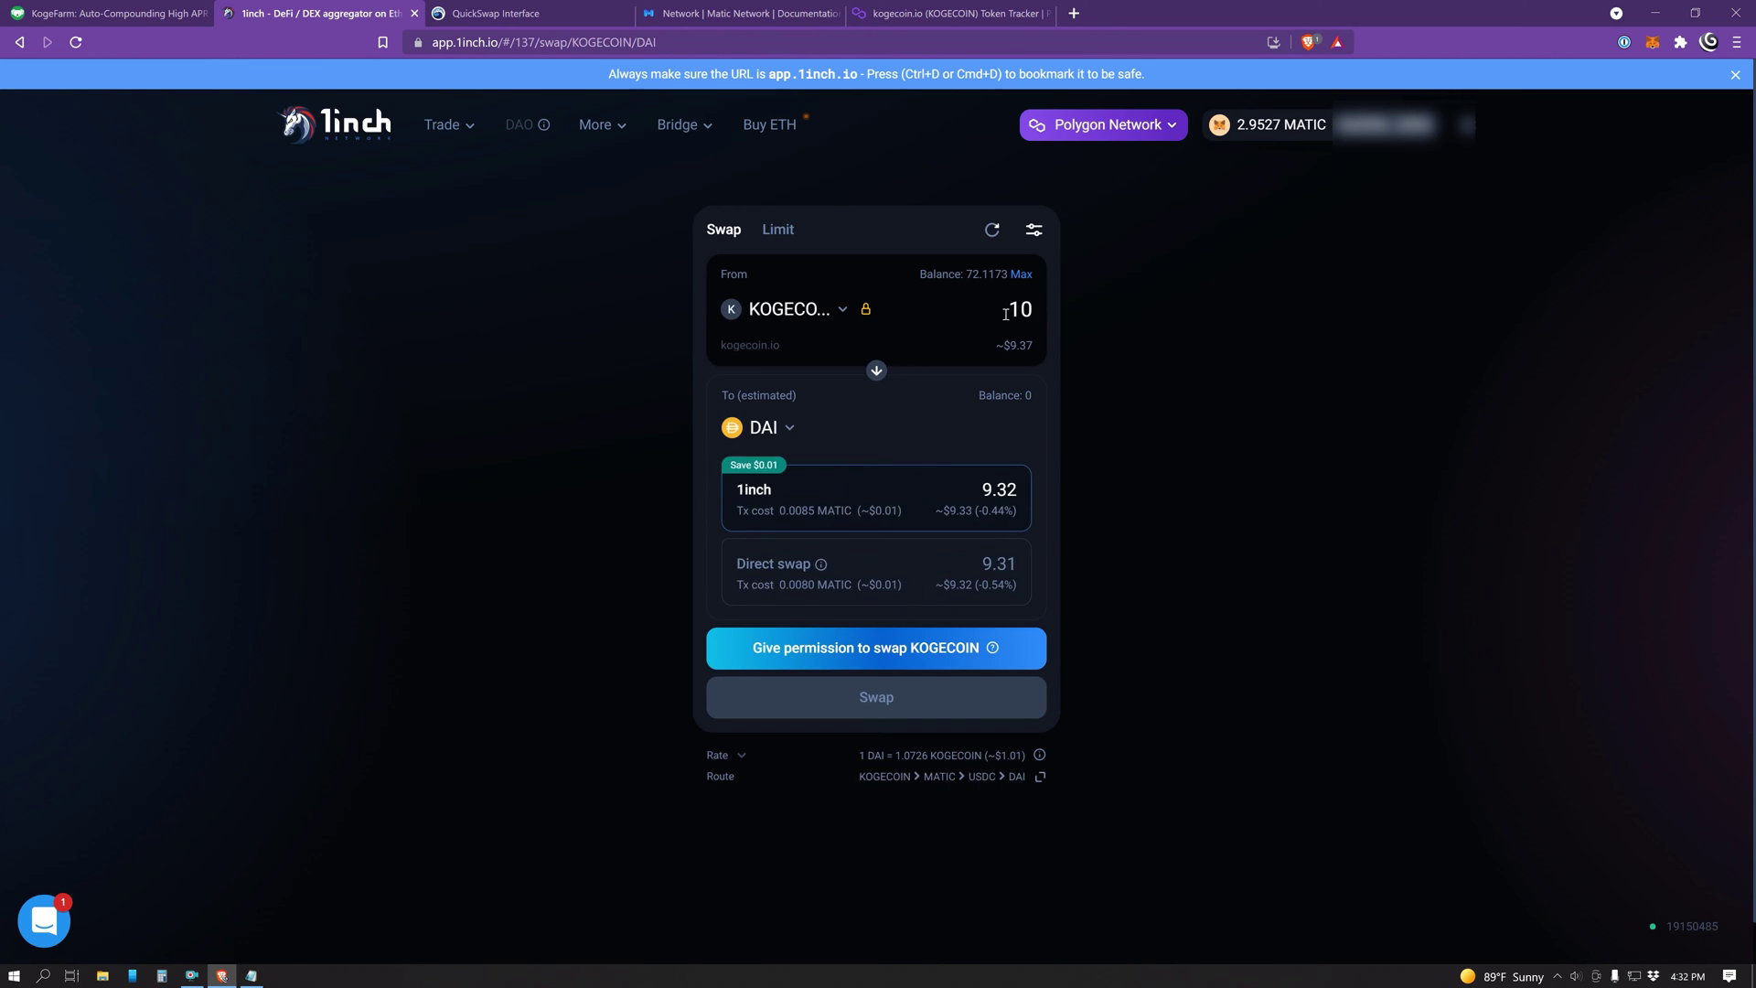
{"action": "left_click", "coordinate": [751, 436]}
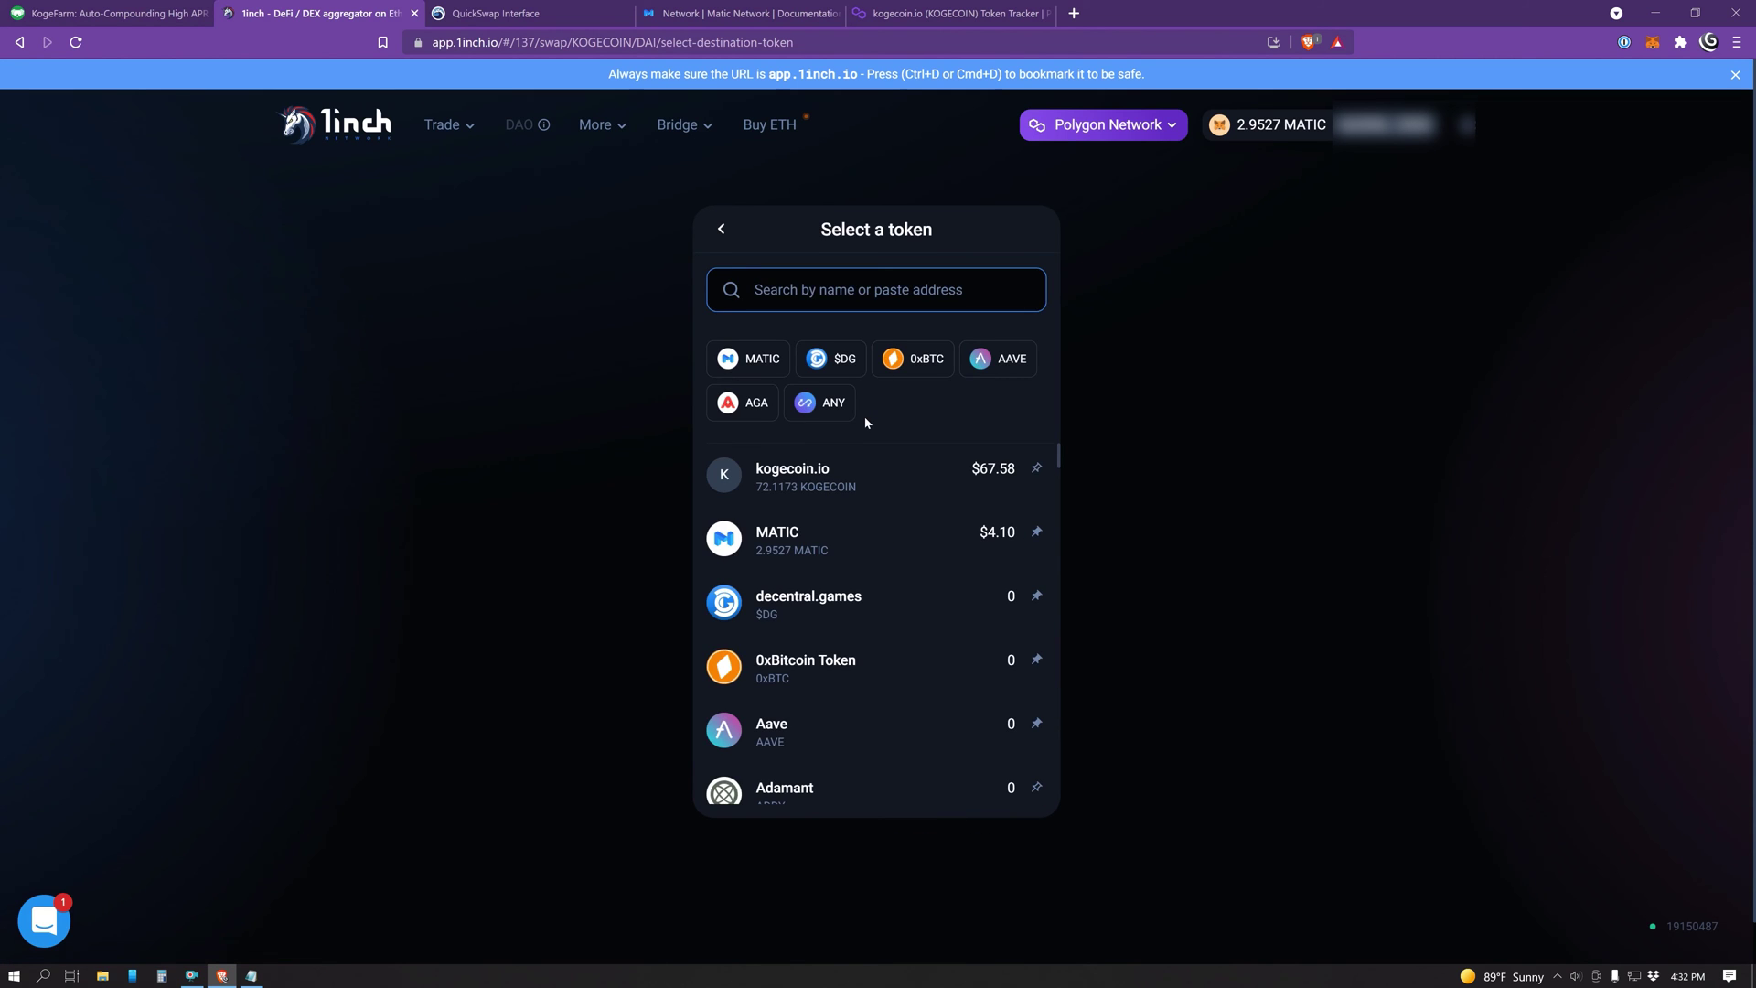
{"action": "type", "text": "matic"}
{"action": "left_click", "coordinate": [870, 494]}
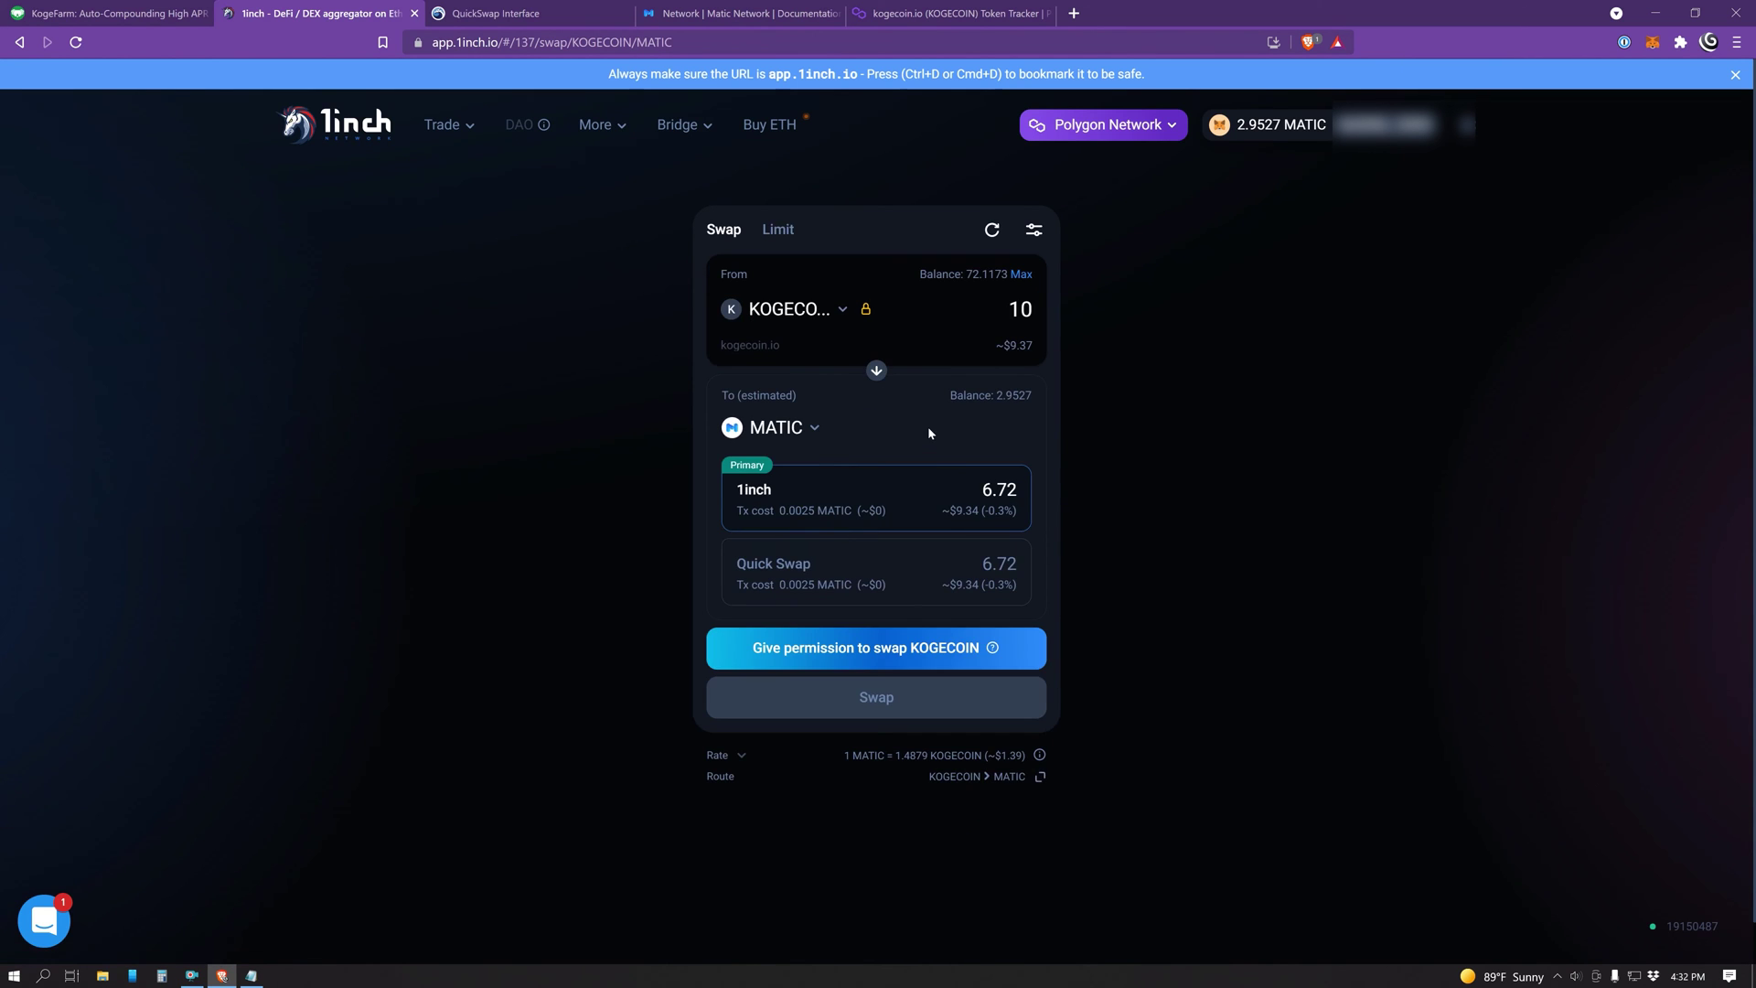
{"action": "left_click", "coordinate": [911, 655]}
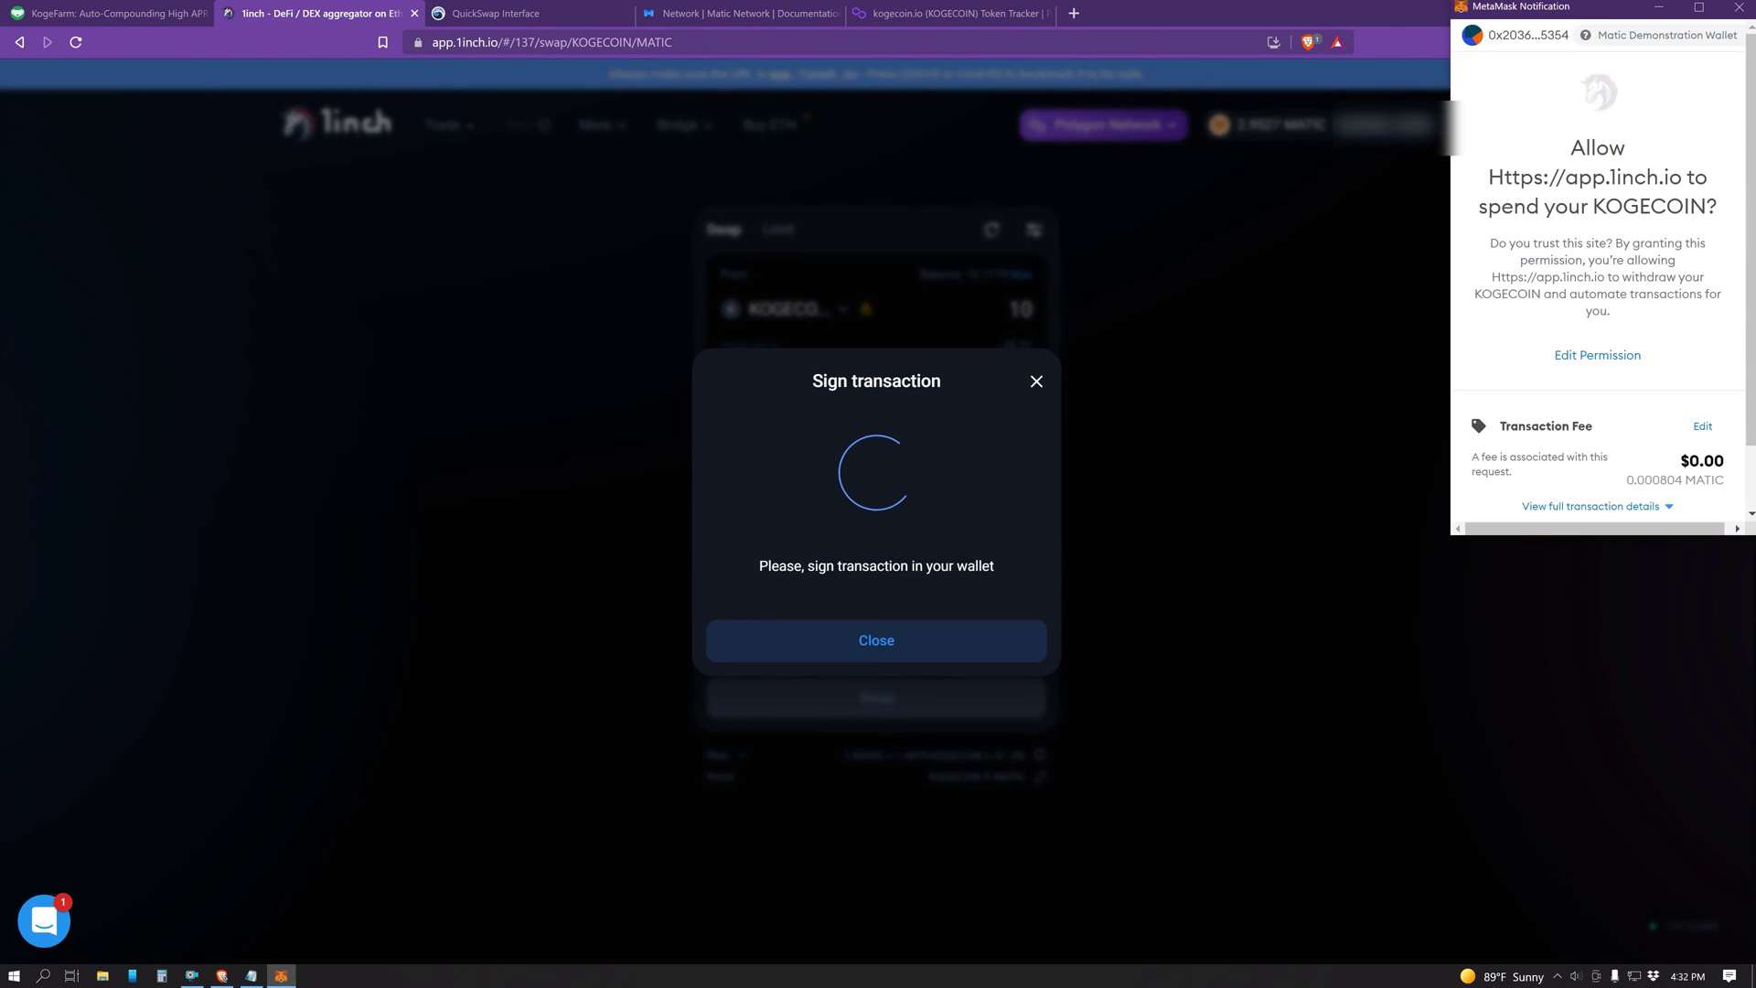
{"action": "left_click", "coordinate": [1667, 487]}
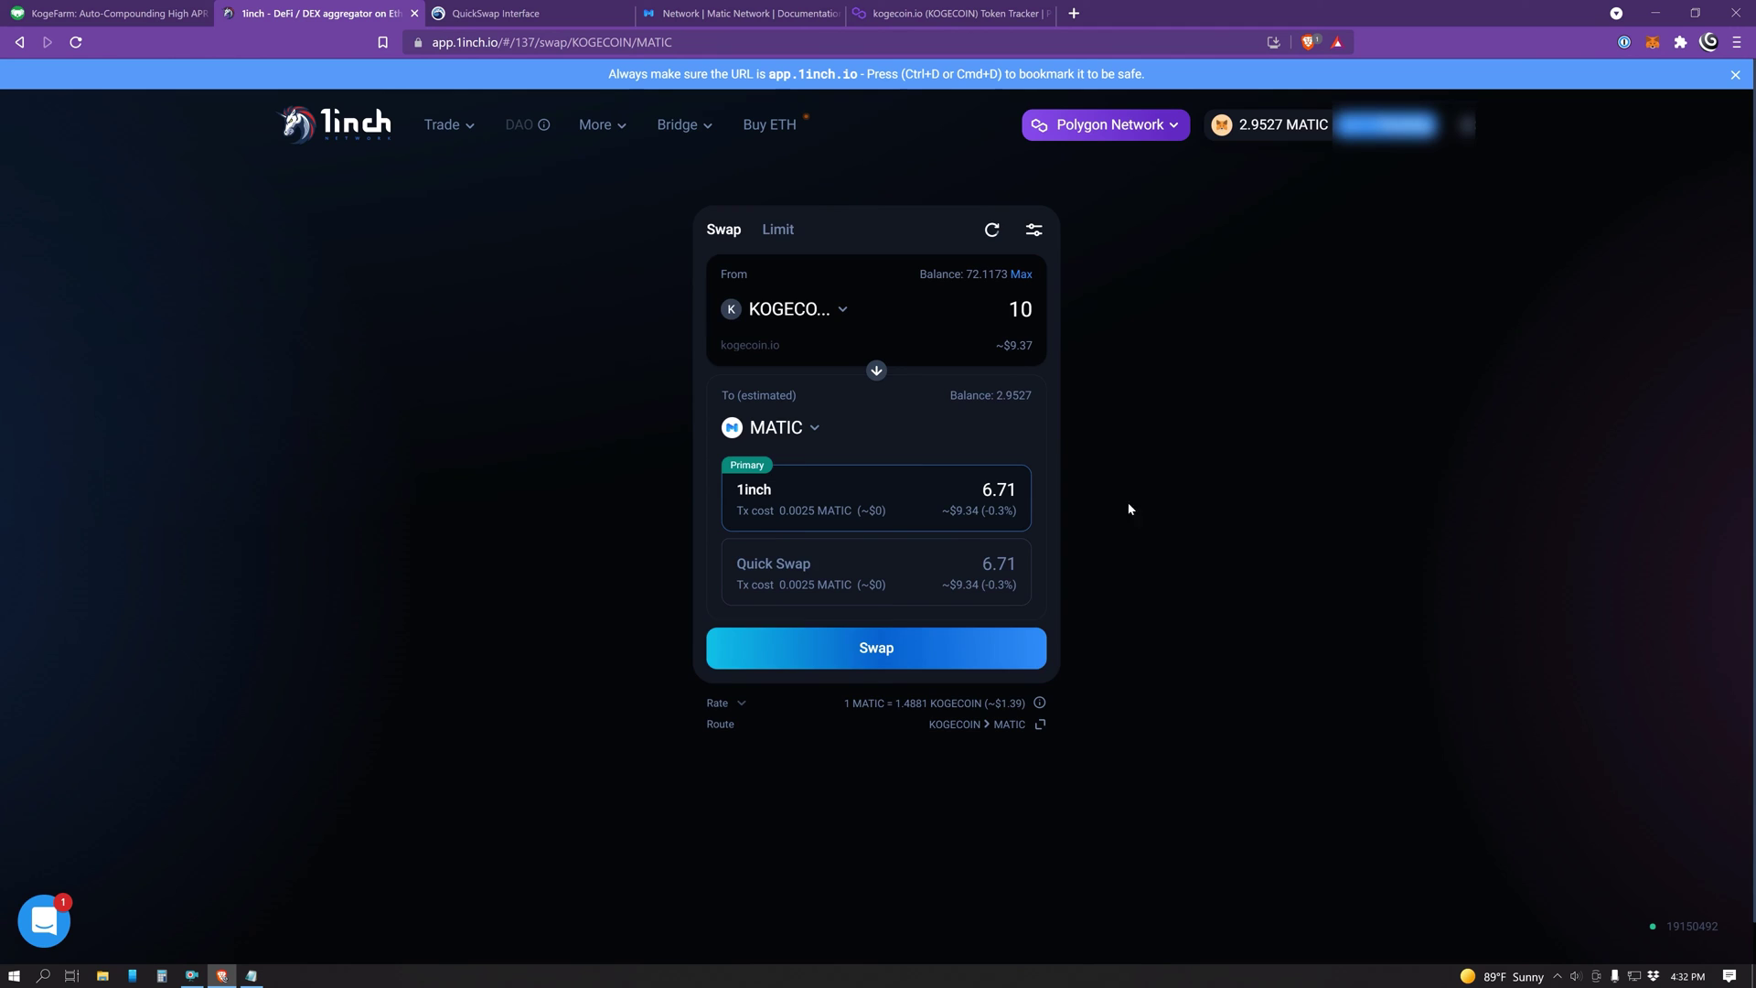
- Confirm the 10 KOGECOIN → ~6.71 MATIC swap in MetaMask and check the 9.66 MATIC balance
{"action": "left_click", "coordinate": [911, 655]}
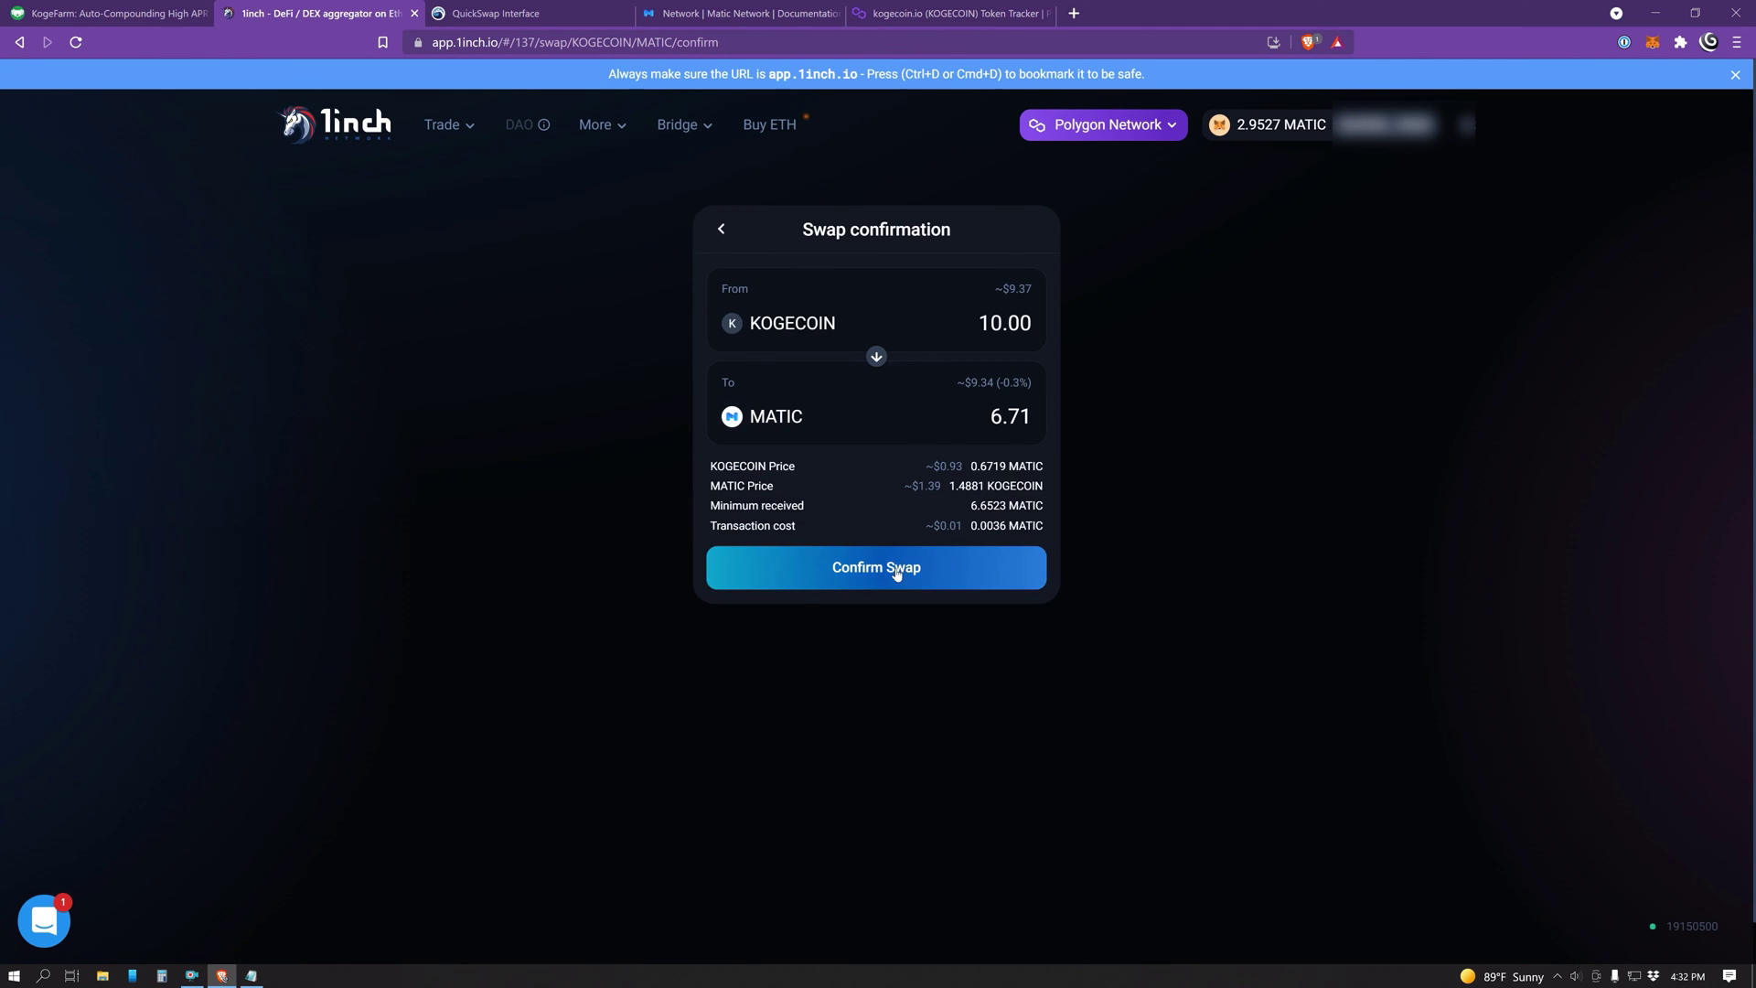
{"action": "left_click", "coordinate": [897, 569]}
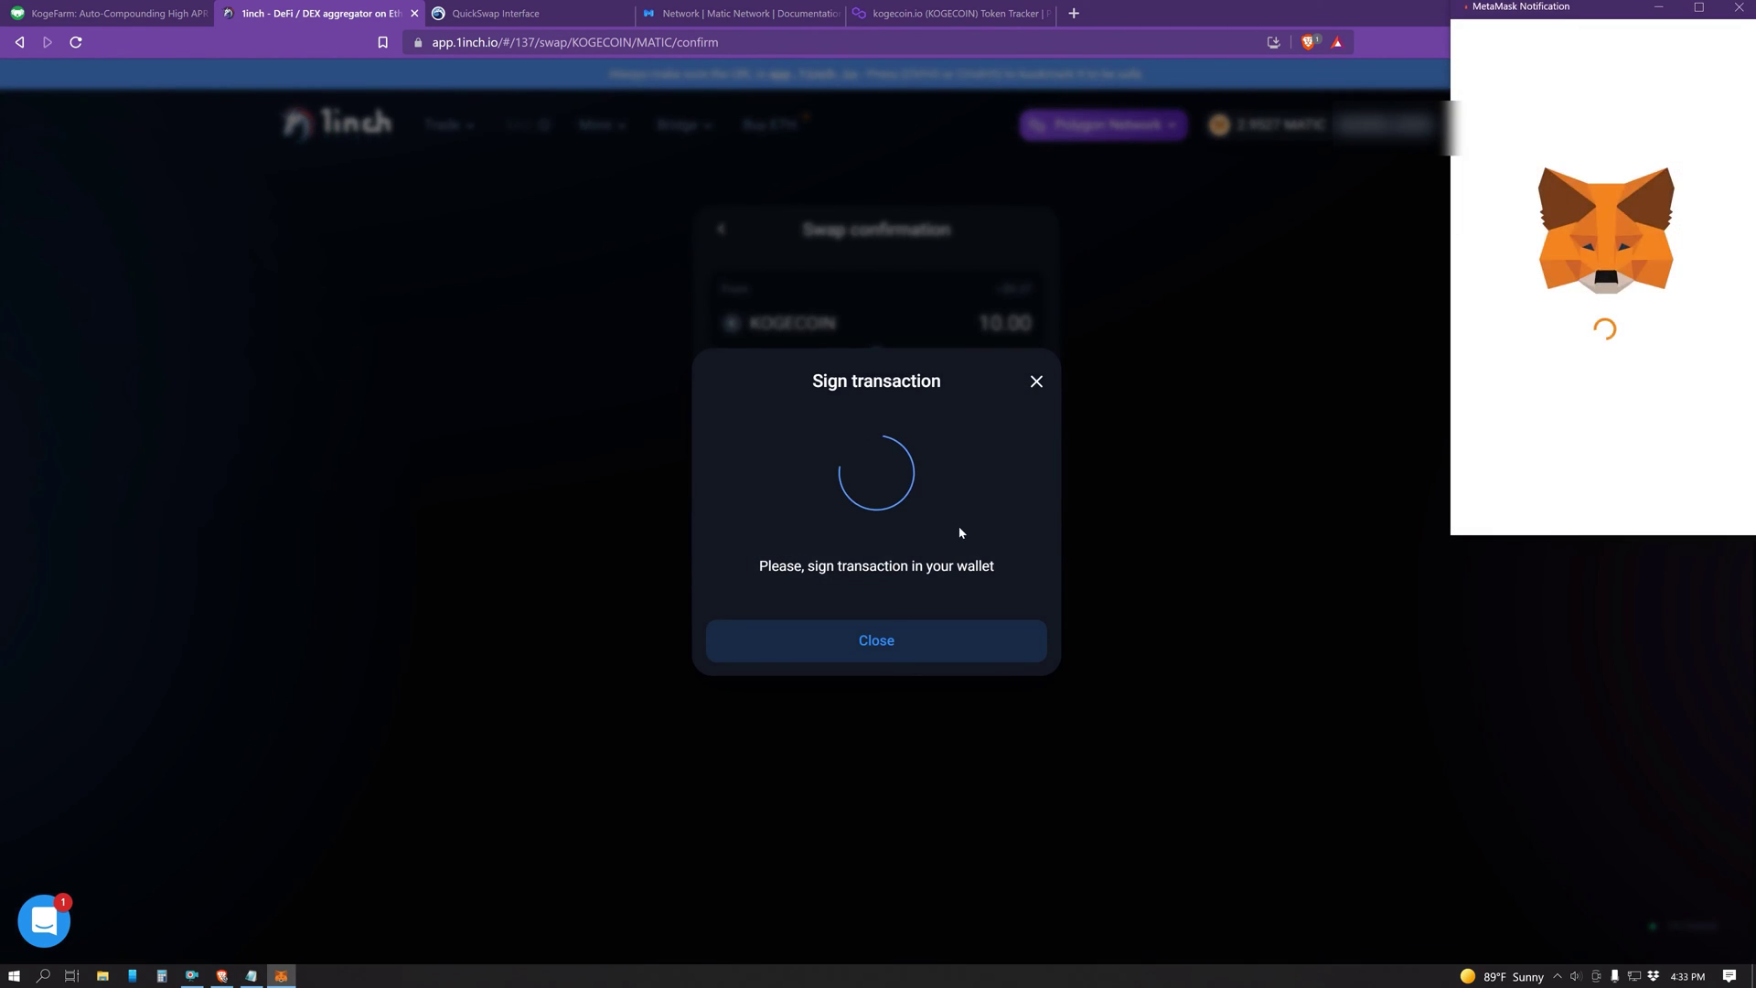
{"action": "left_click", "coordinate": [1704, 502]}
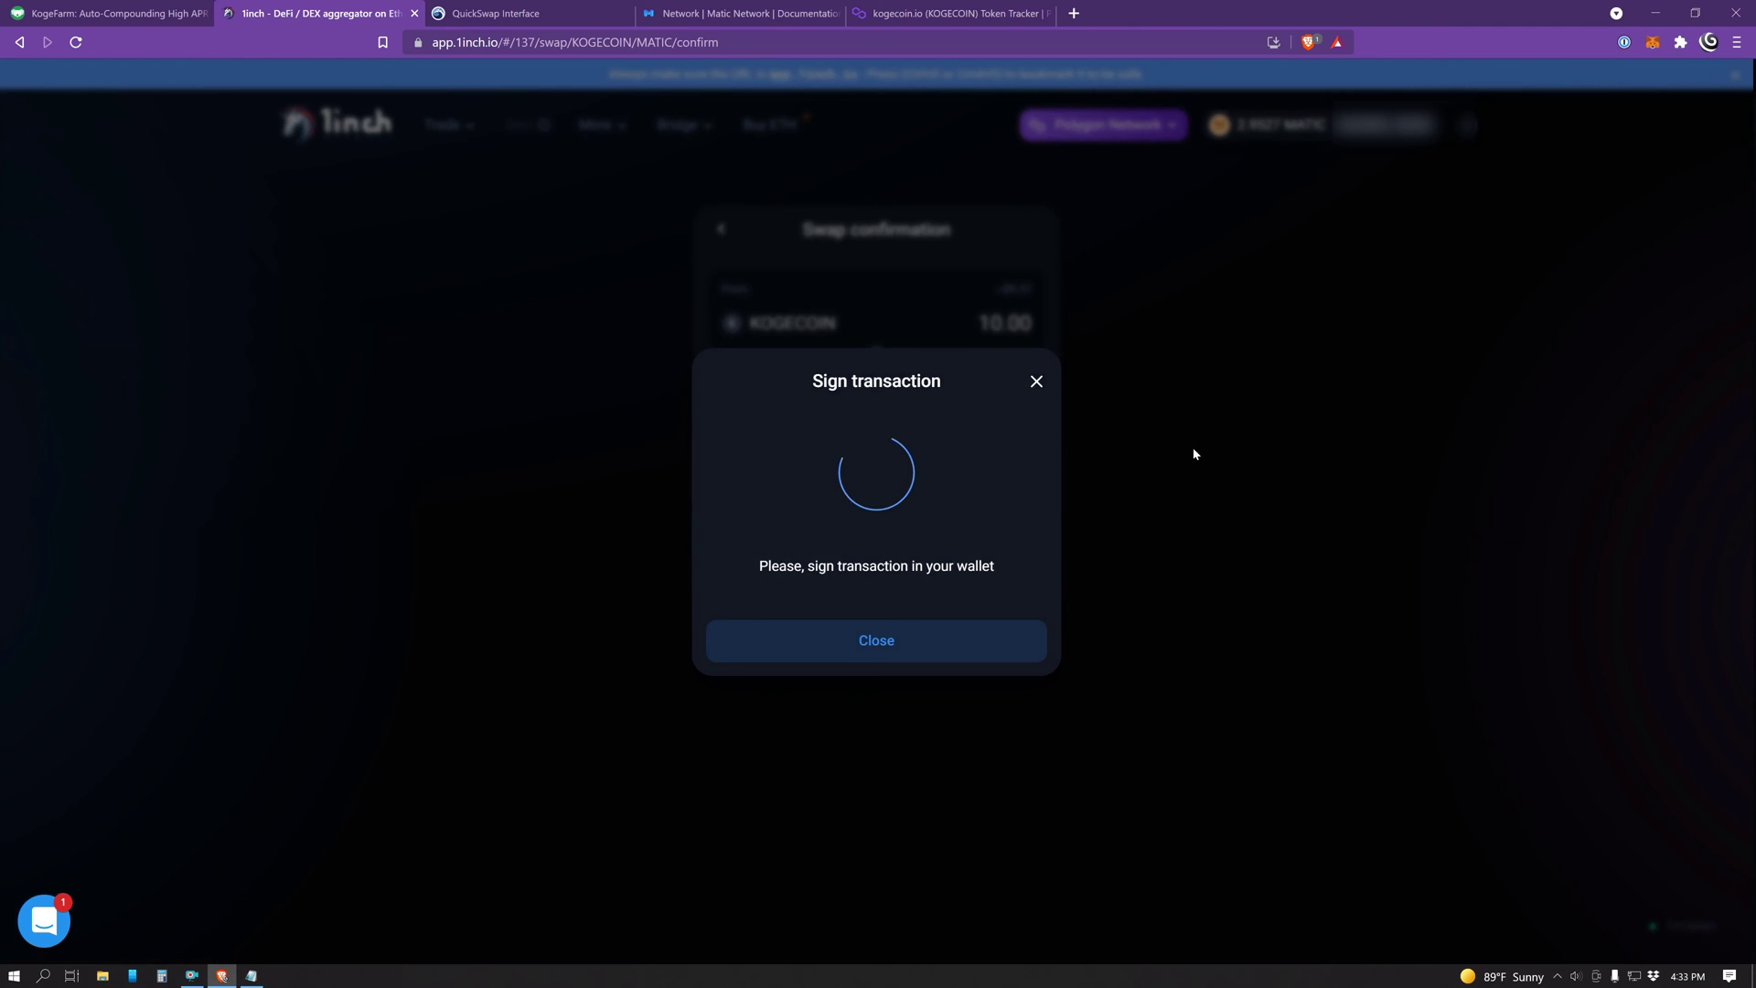
{"action": "left_click", "coordinate": [1035, 353]}
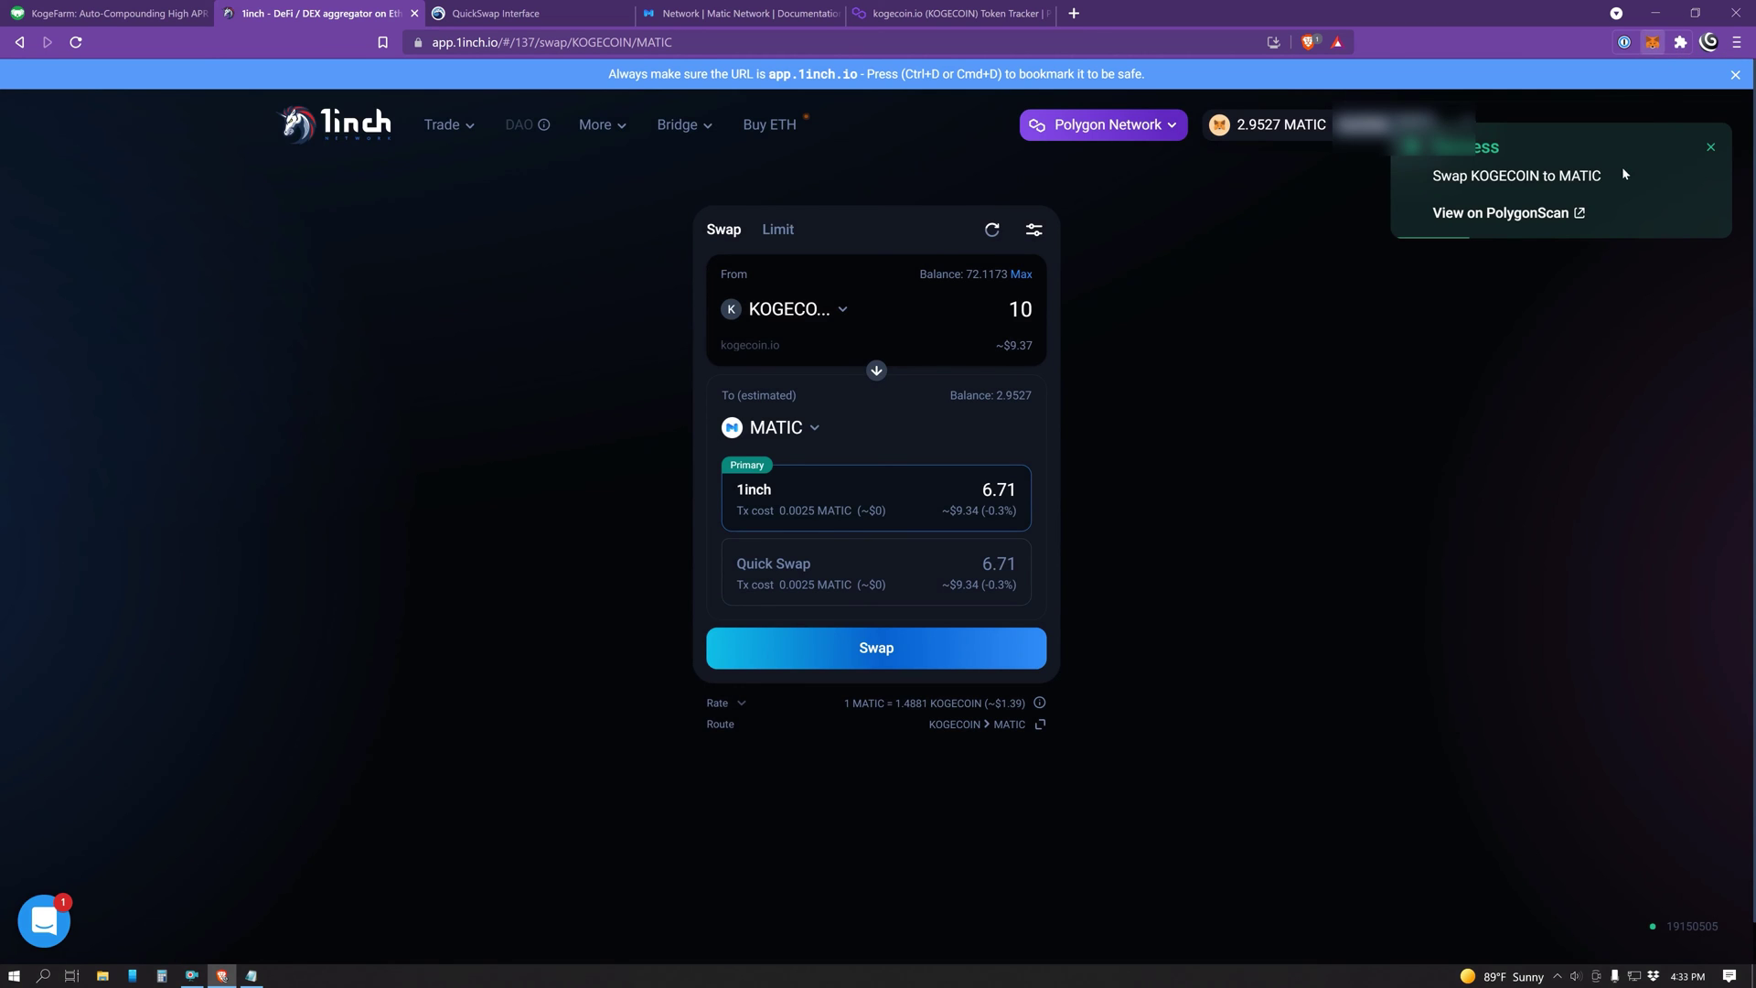
{"action": "scroll", "coordinate": [1425, 393], "scroll_direction": "down", "scroll_amount": 1}
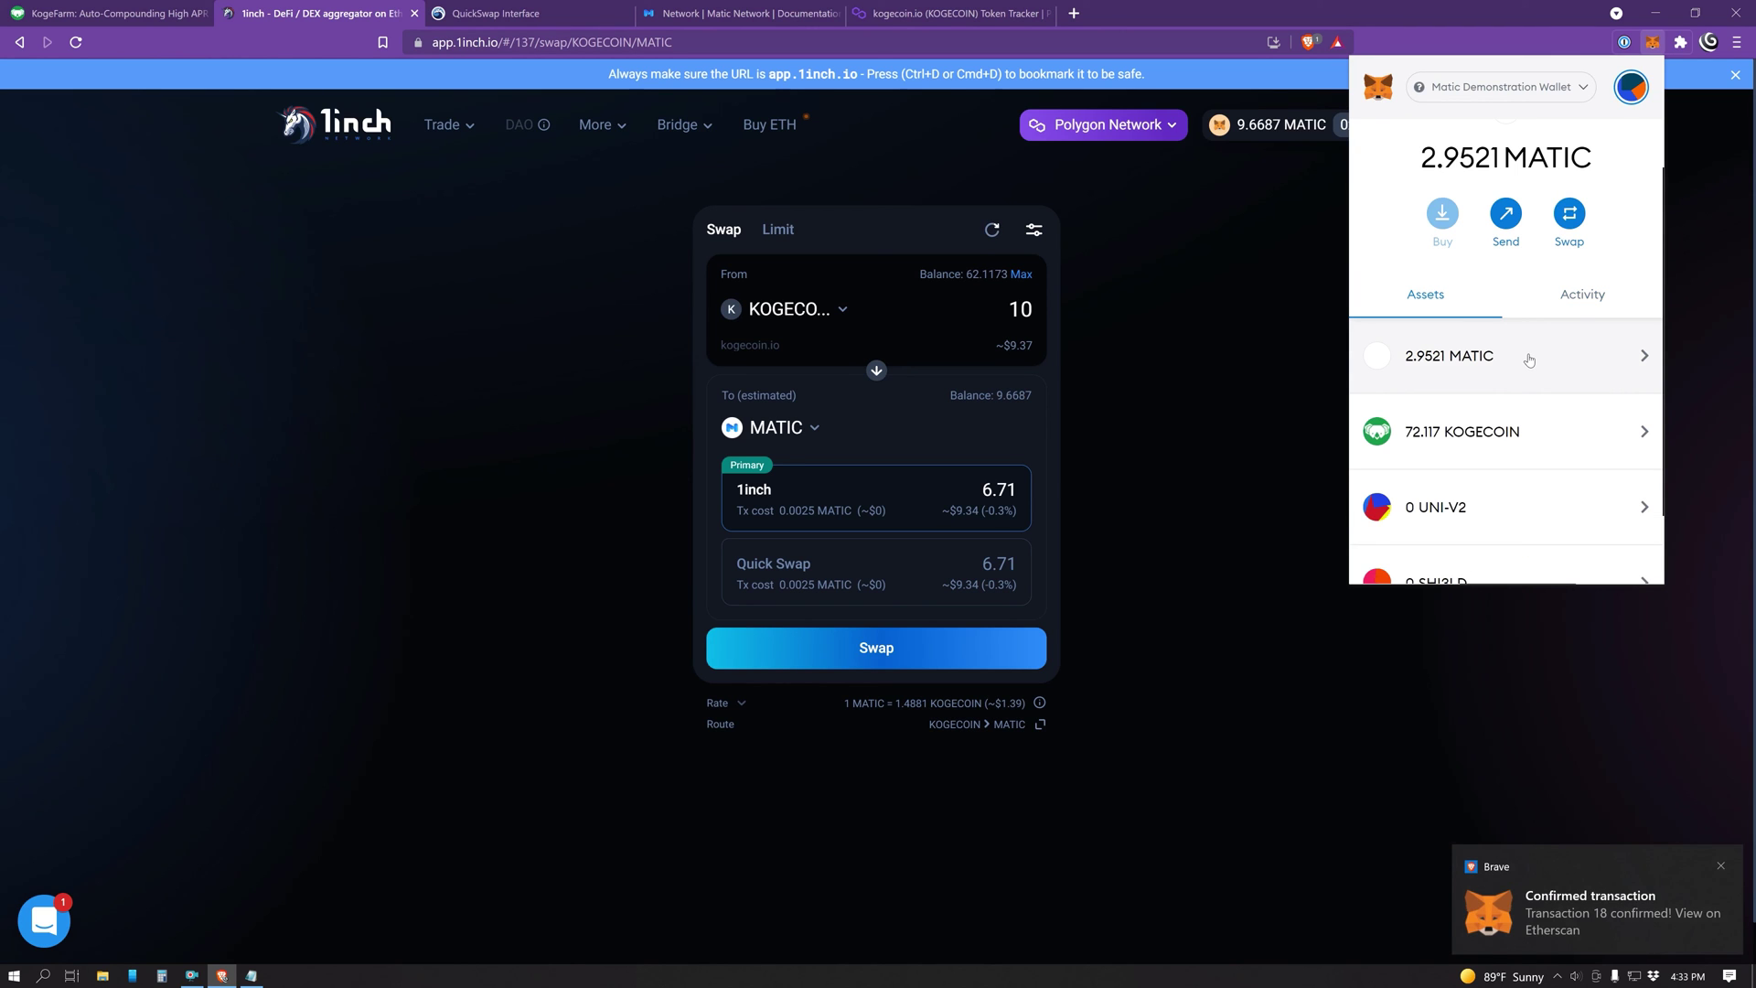
{"action": "left_click", "coordinate": [1529, 359]}
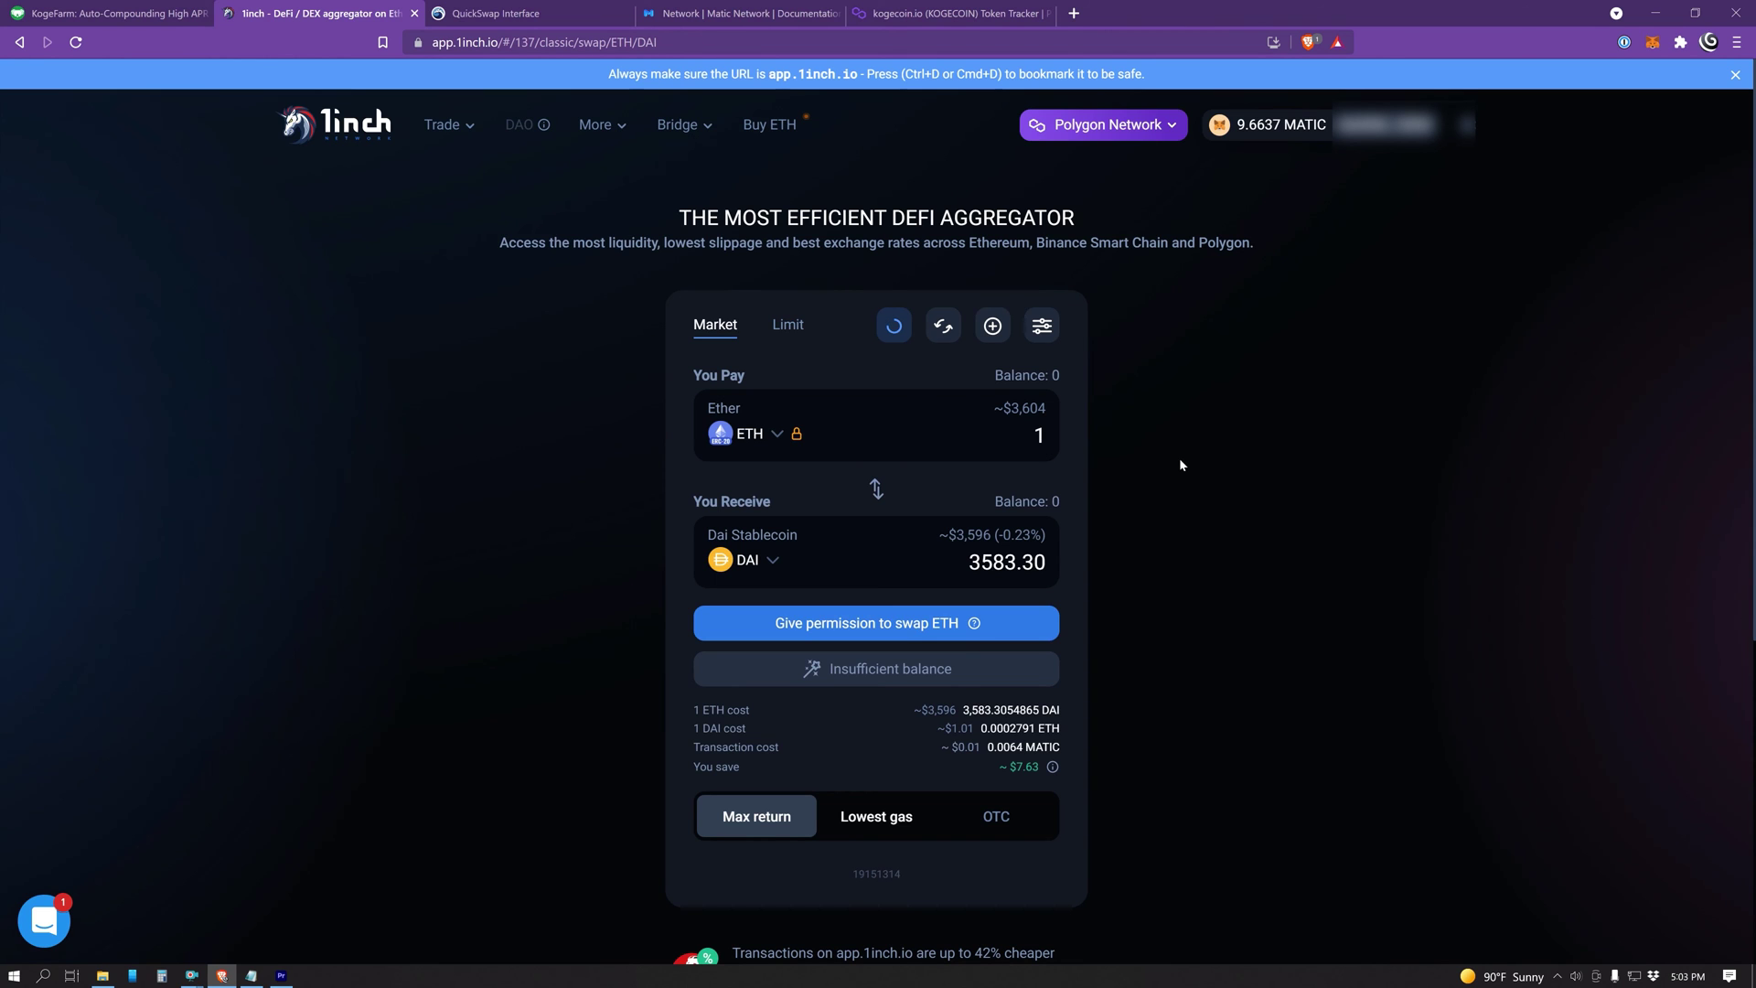
- On the Limit tab, set the KOGECOIN sell price to 2 USDC, giving 20 USDC
{"action": "left_click", "coordinate": [784, 337]}
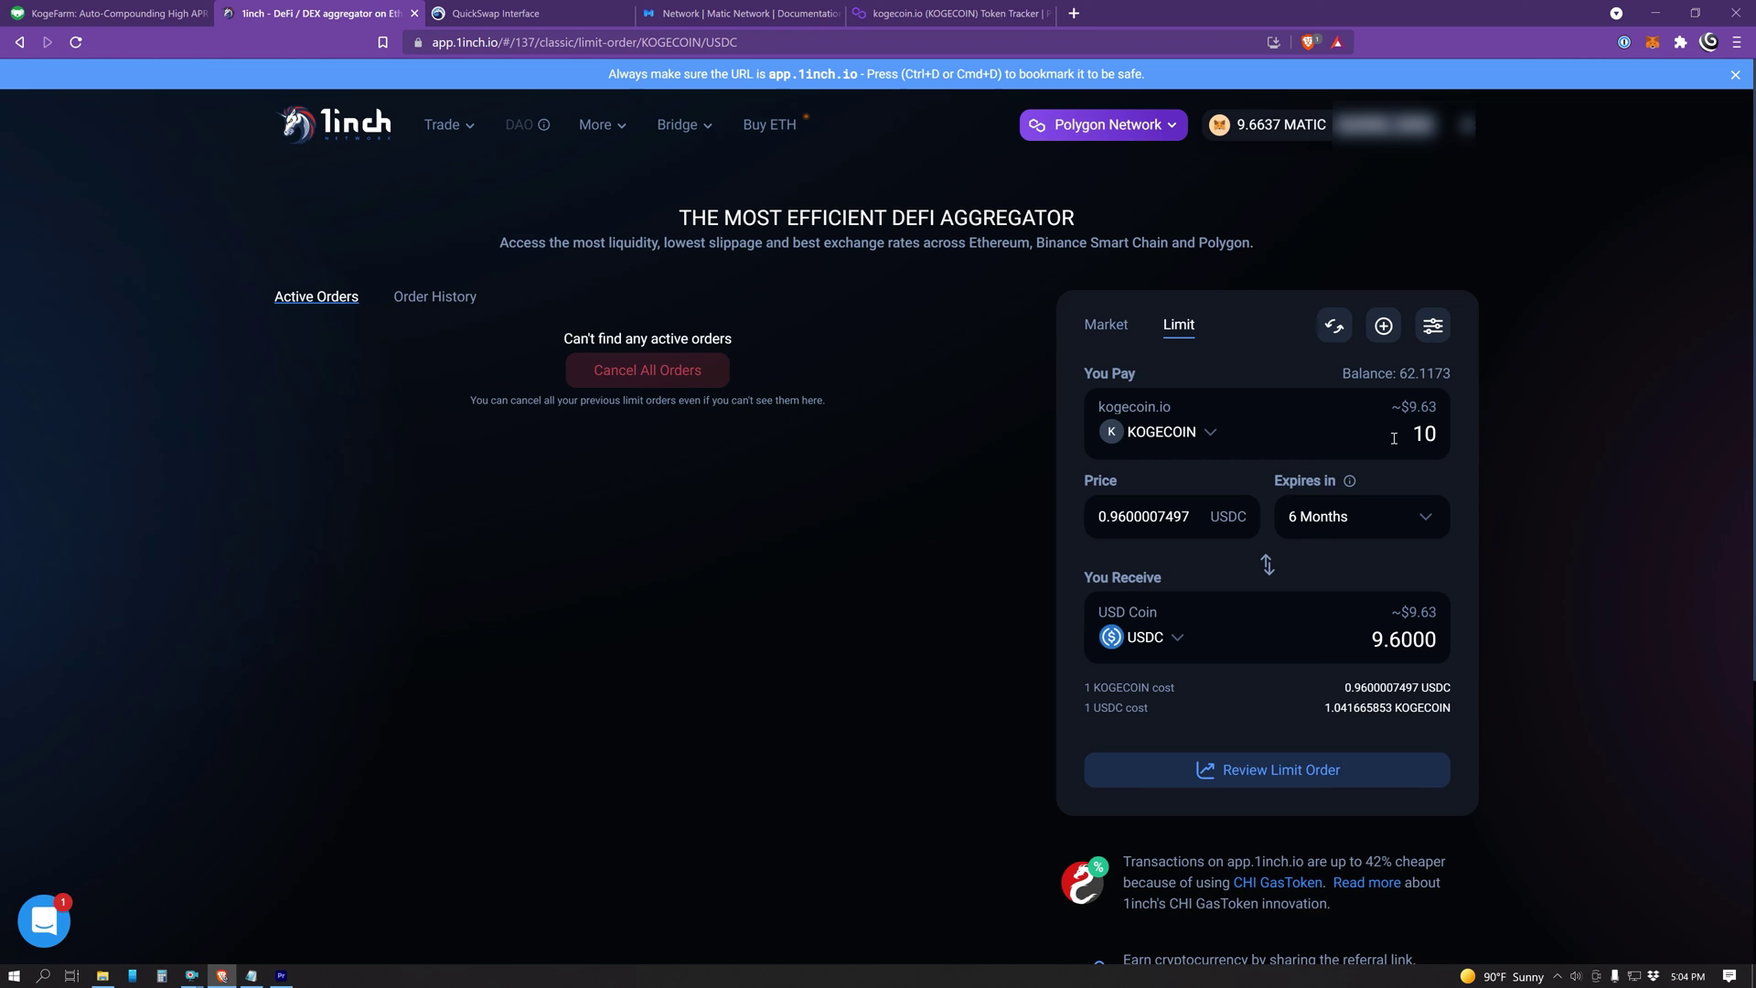
{"action": "double_click", "coordinate": [1204, 516]}
{"action": "type", "text": "2"}
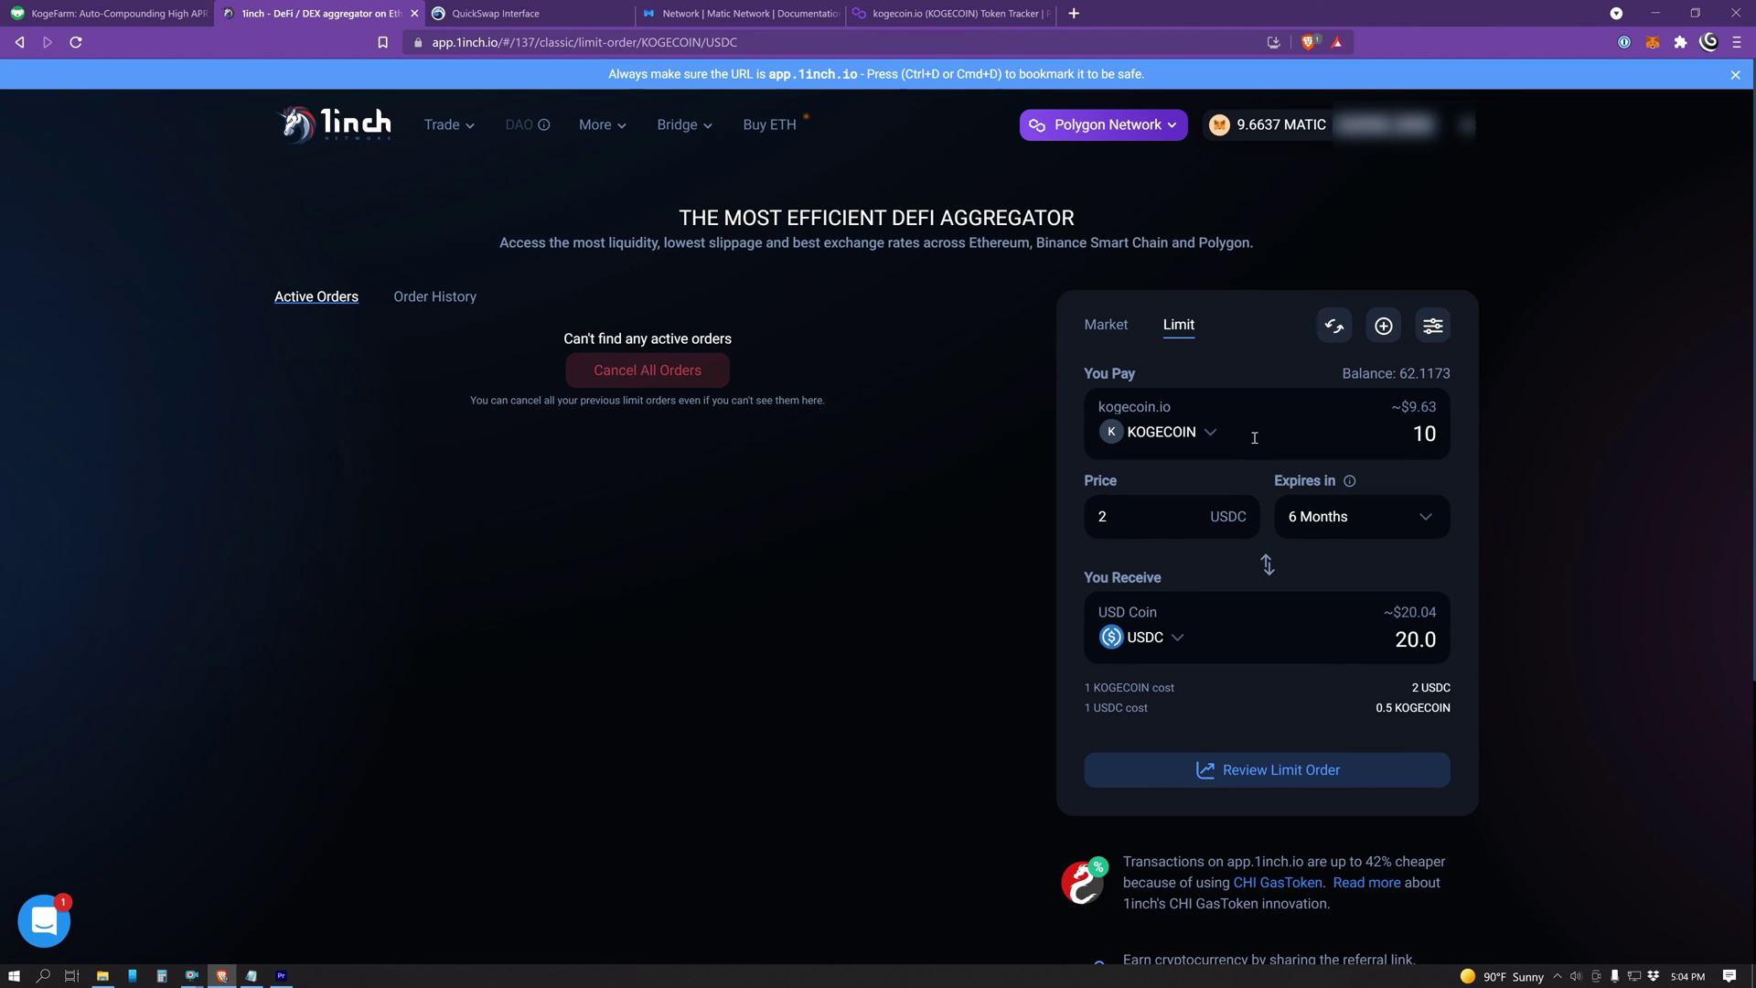
{"action": "left_click", "coordinate": [535, 13]}
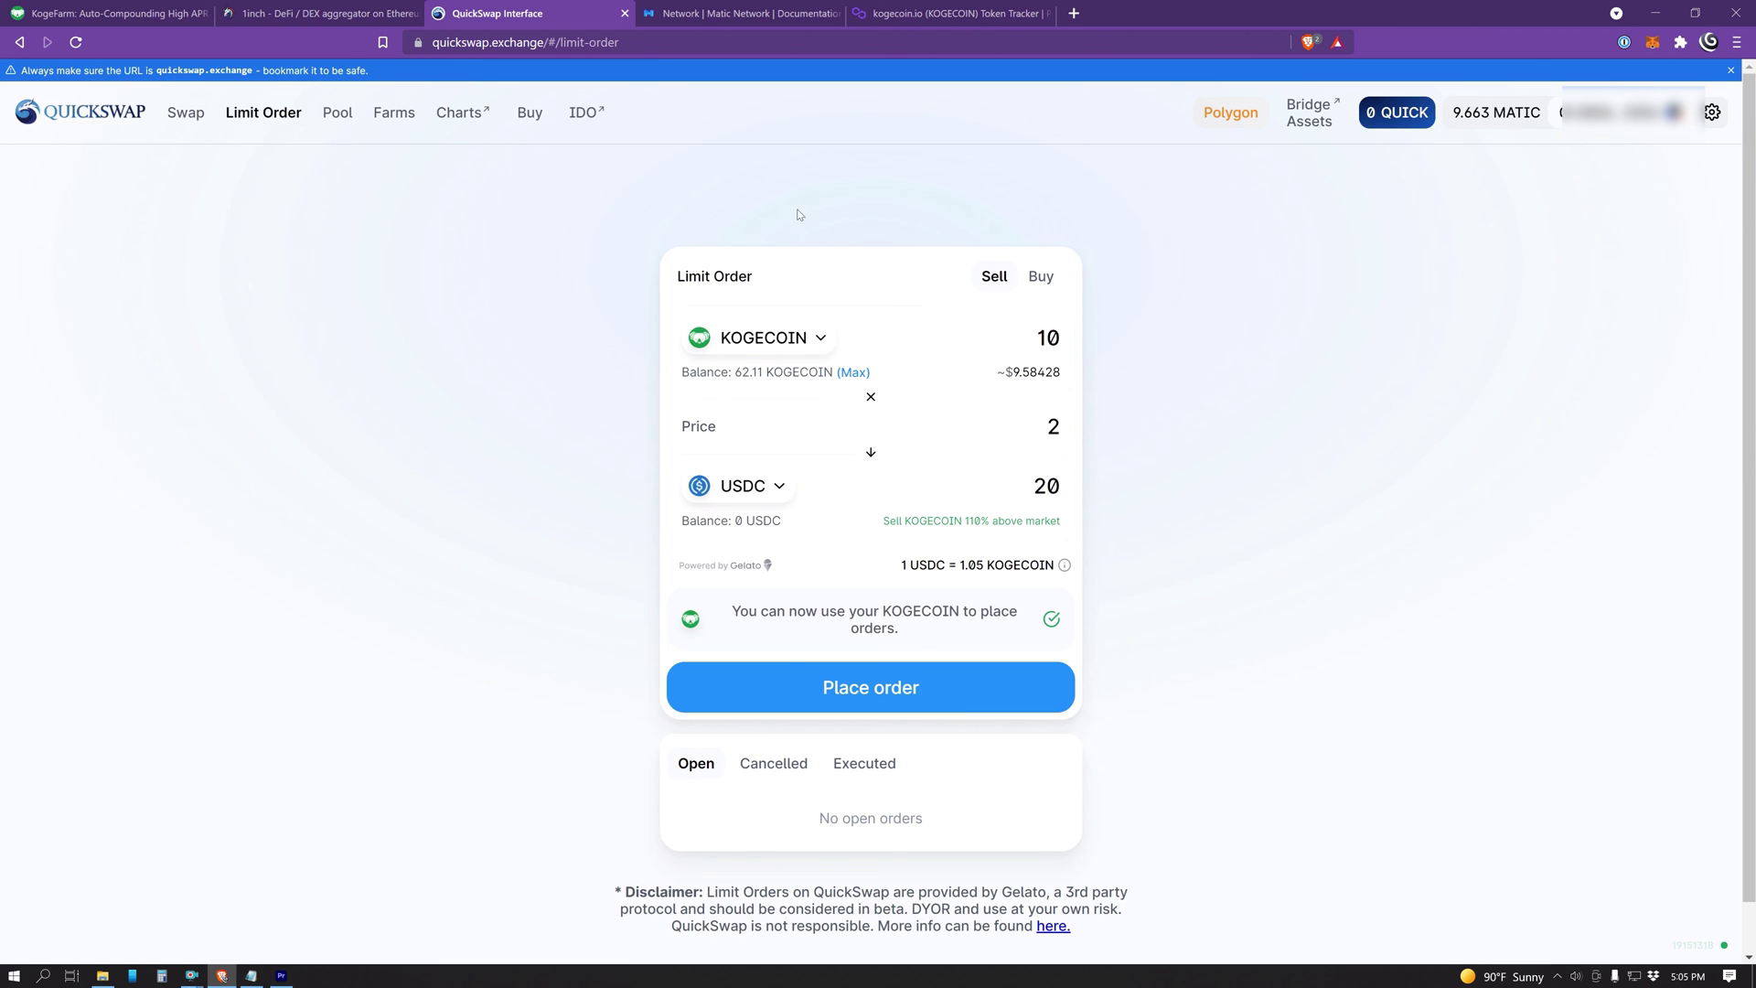
{"action": "left_click", "coordinate": [325, 17]}
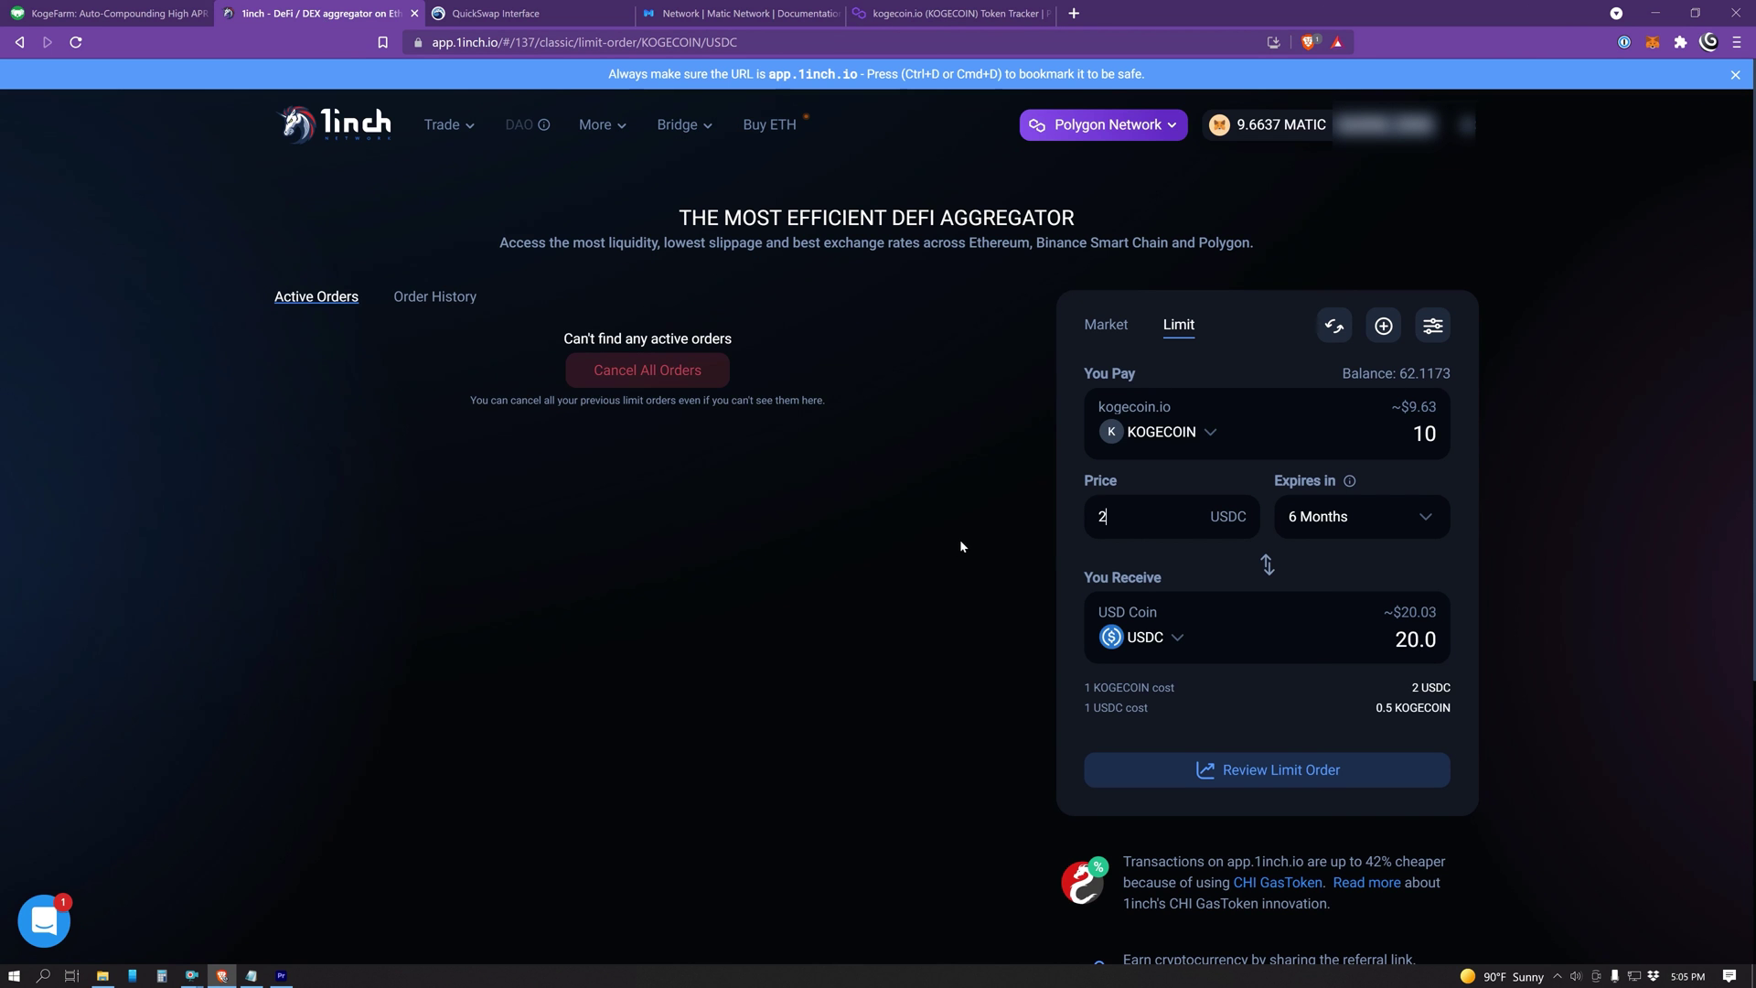